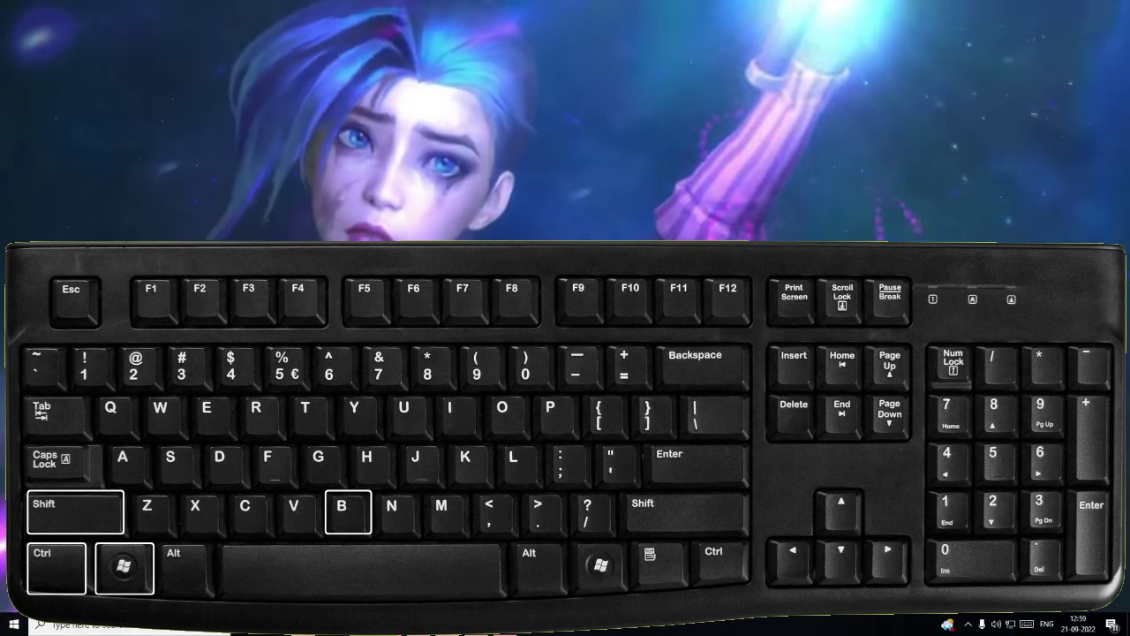
Step: Restart the Windows graphics driver
key("ctrl+super+shift+b")
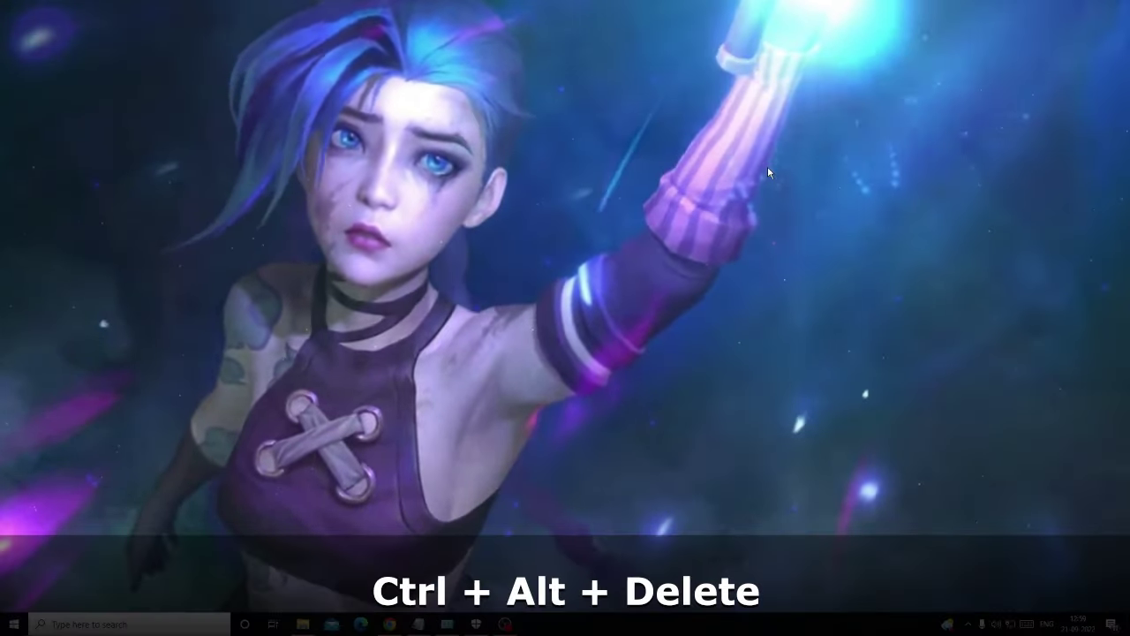
Step: Run explorer.exe as a new task from Task Manager and close Task Manager
key("ctrl+alt+Delete")
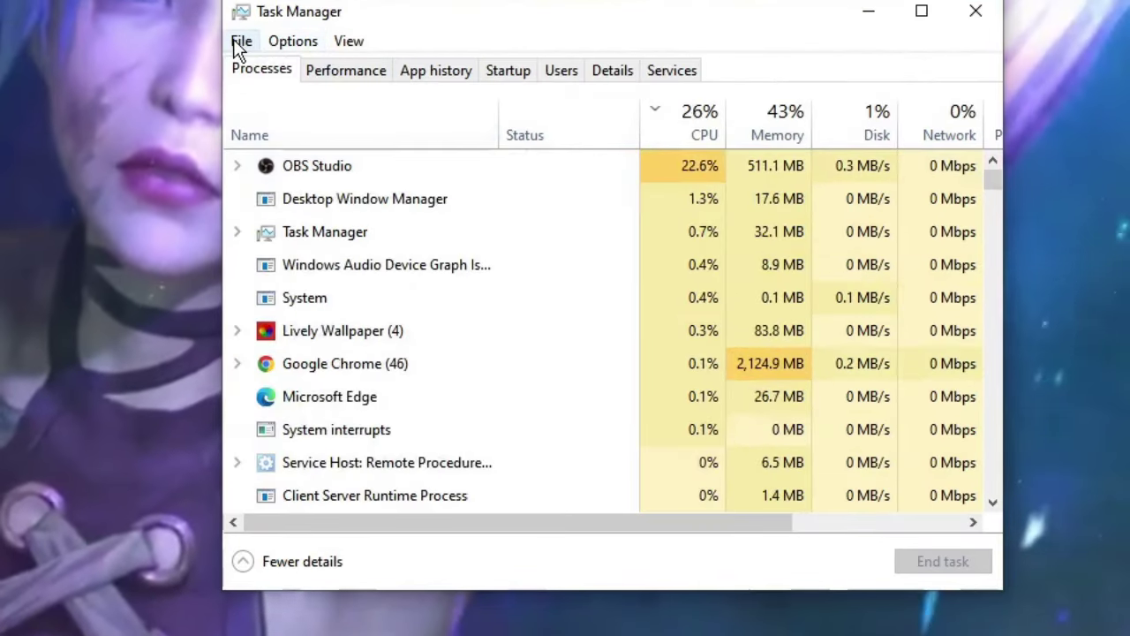
left_click(236, 42)
left_click(282, 70)
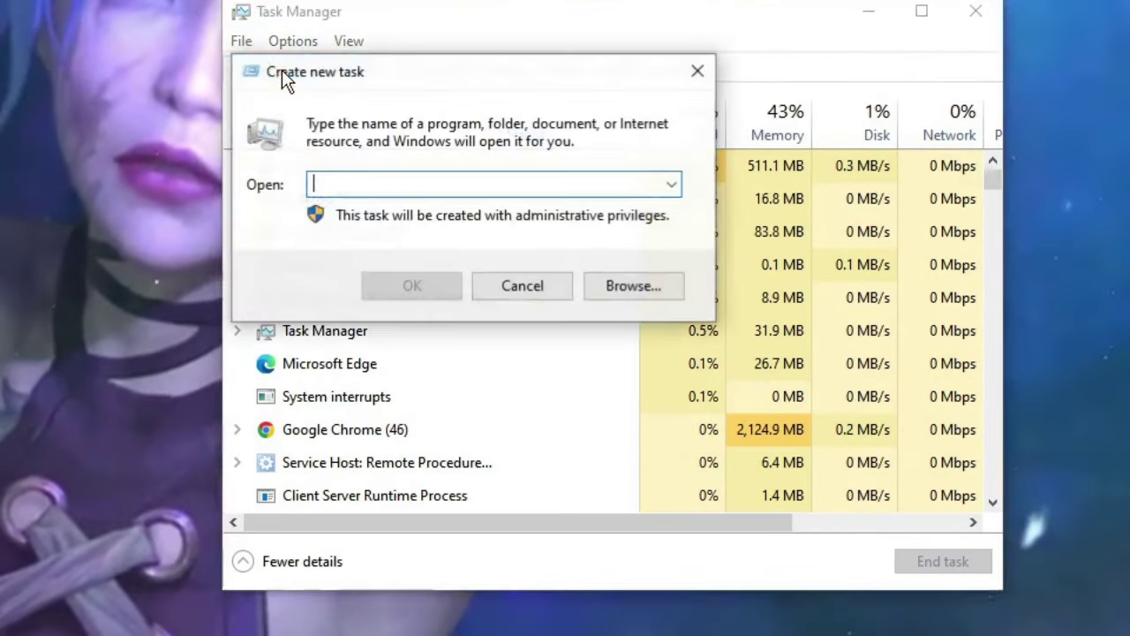
type("ex")
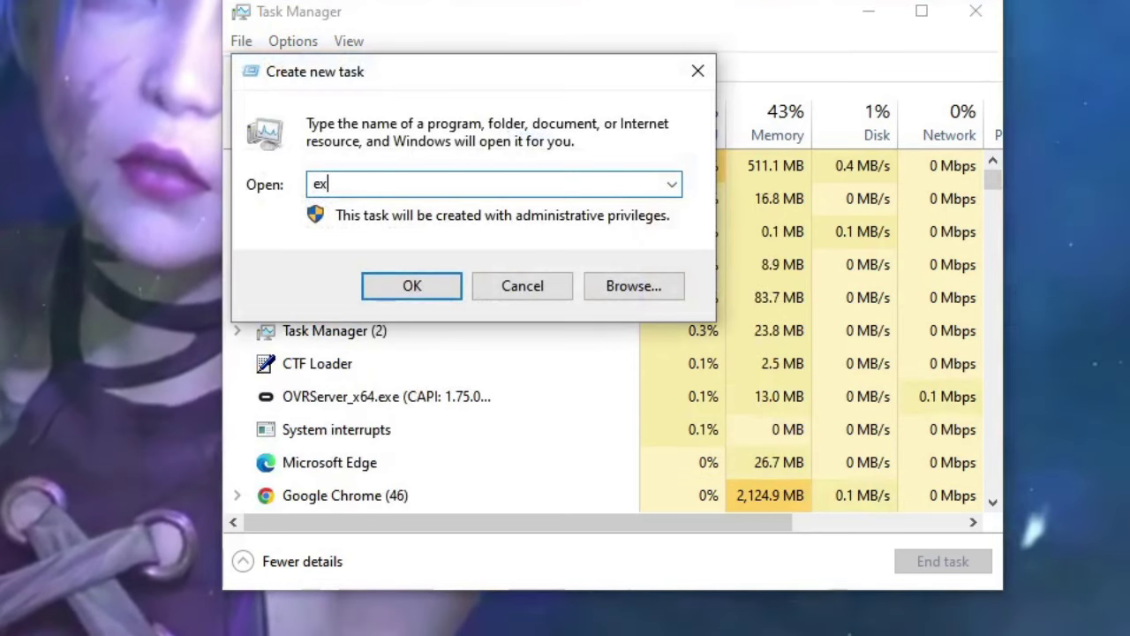
type("plorer.exe")
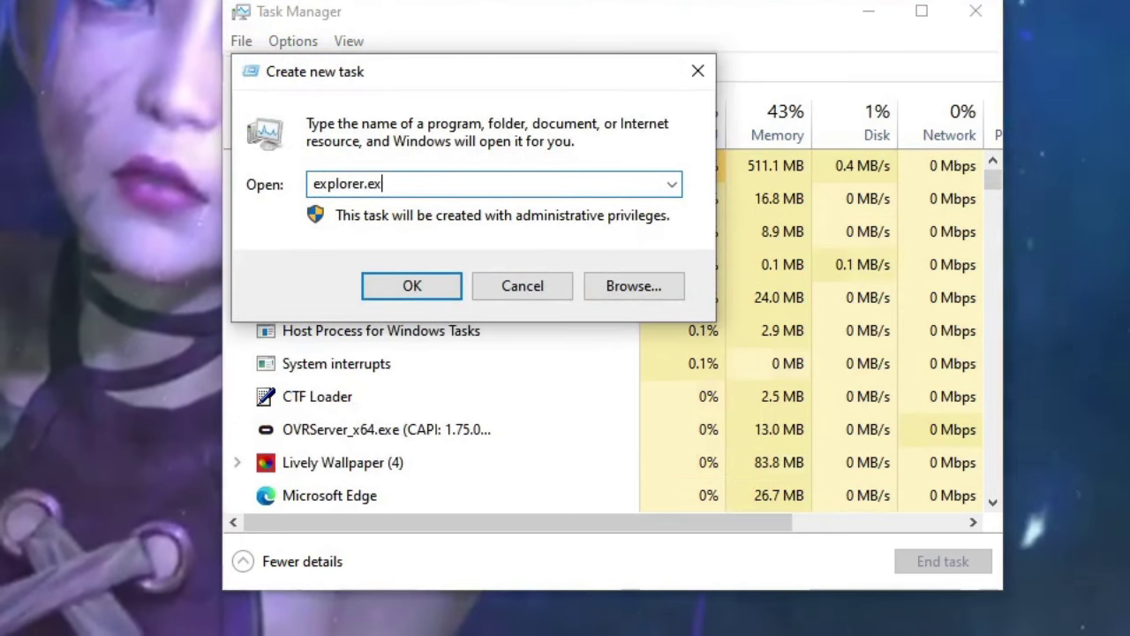
left_click(382, 284)
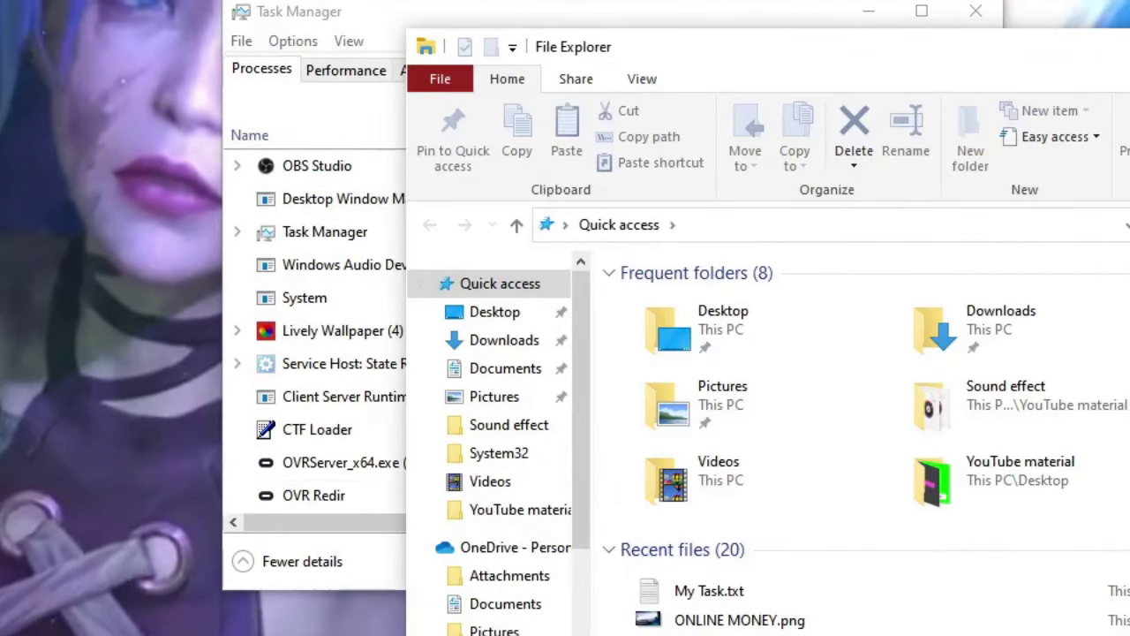
left_click(353, 23)
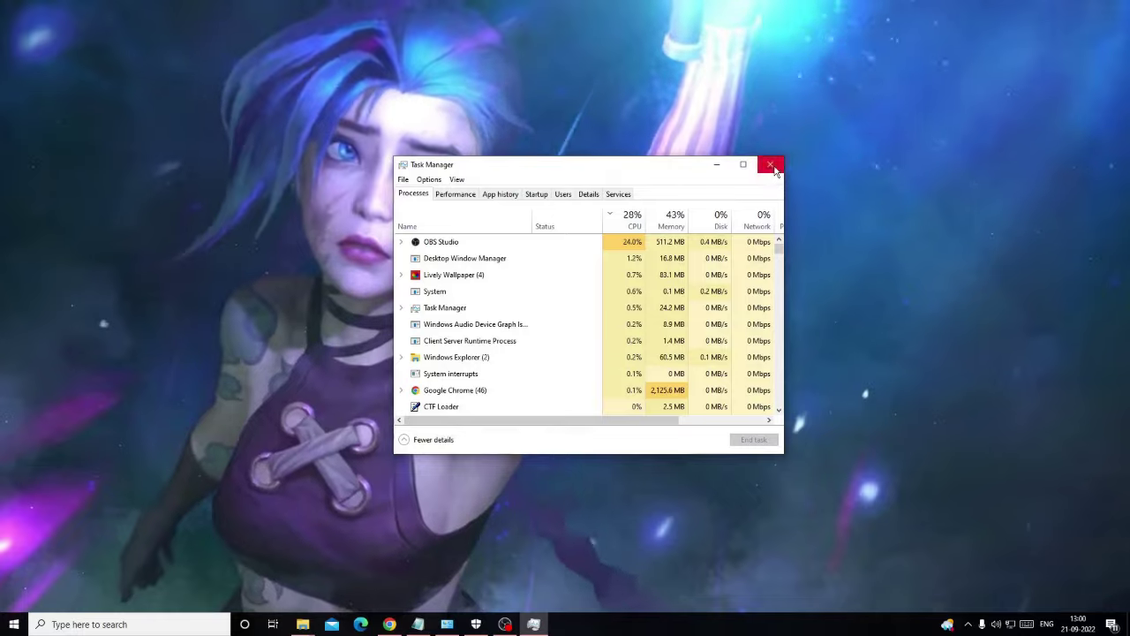
left_click(772, 166)
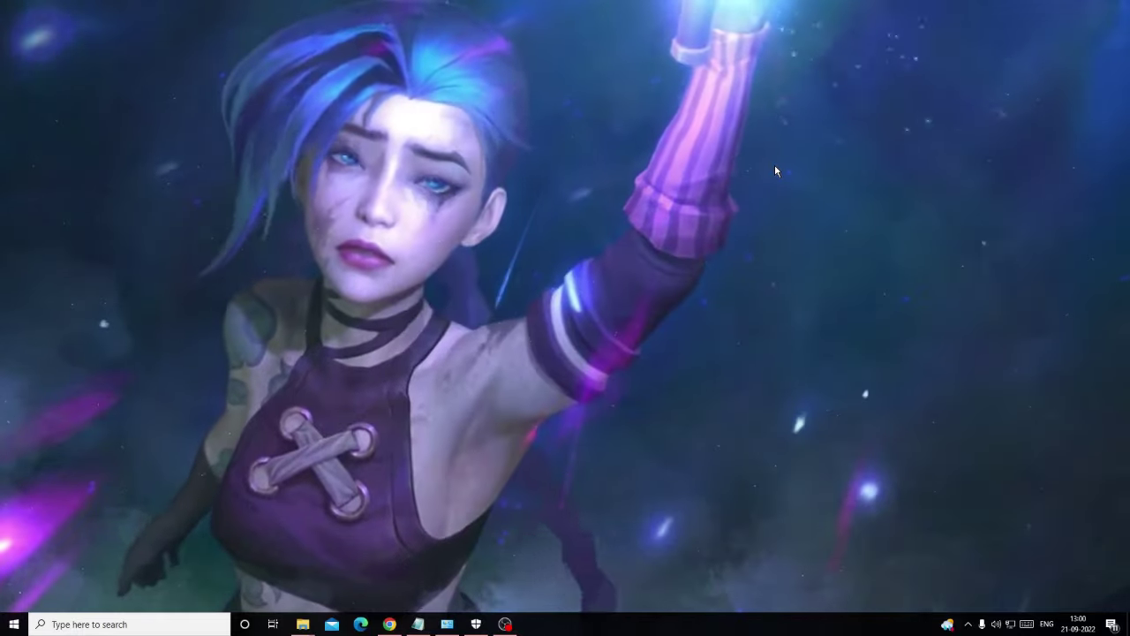
Step: Bring up the Windows security options screen and cancel back to the desktop
key("ctrl+alt+Delete")
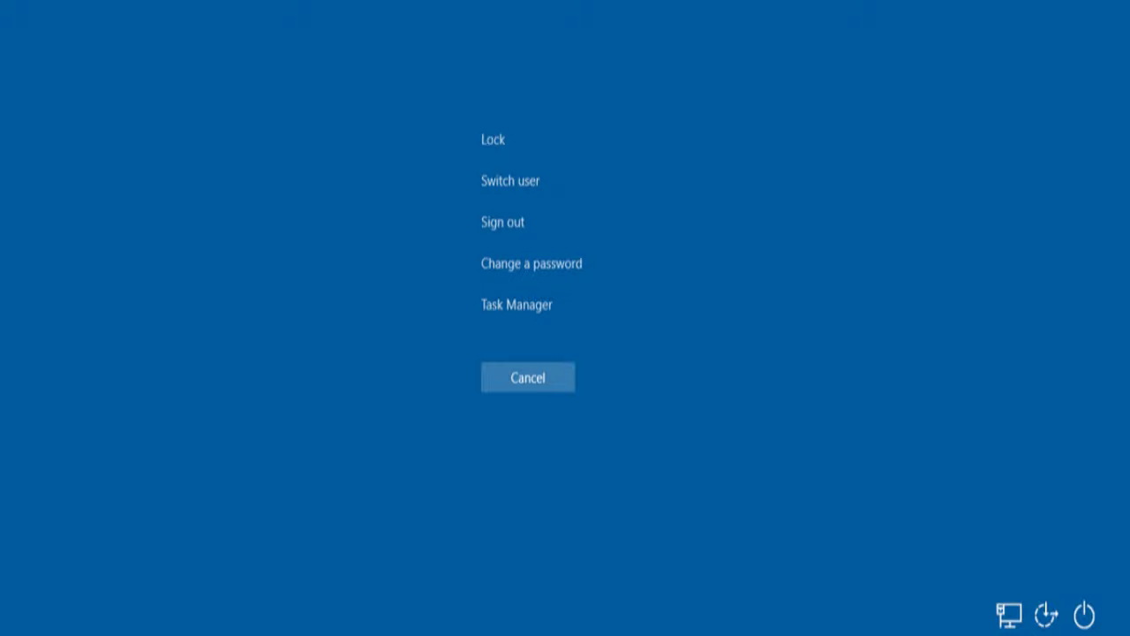
key("Escape")
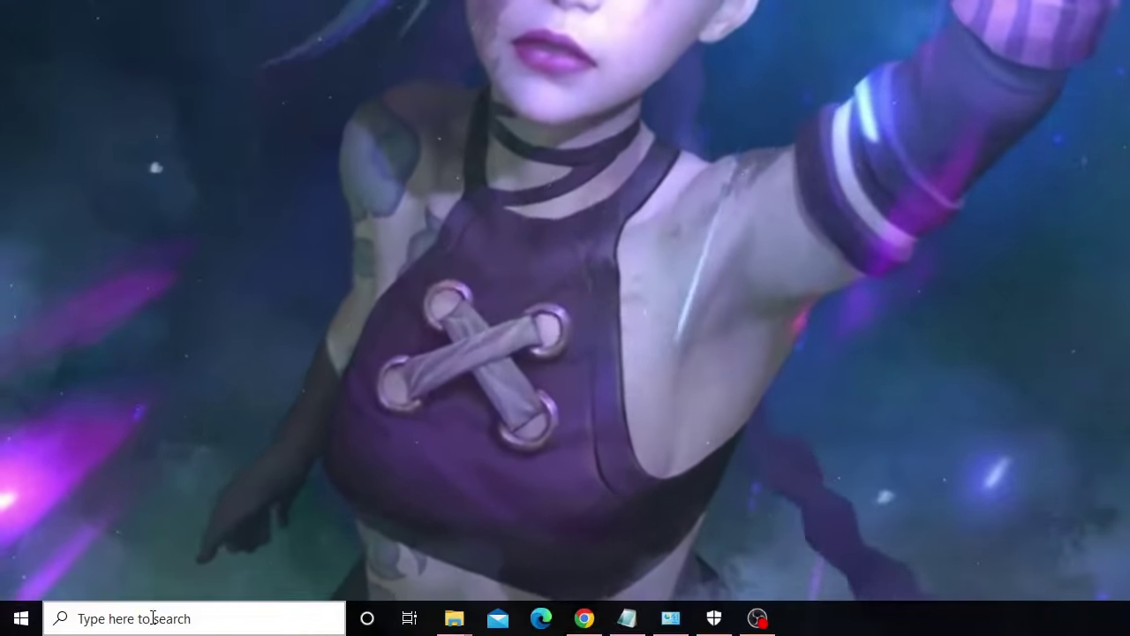
Step: Search Windows for powercfg.cpl and open that Control Panel item
left_click(152, 618)
type("p")
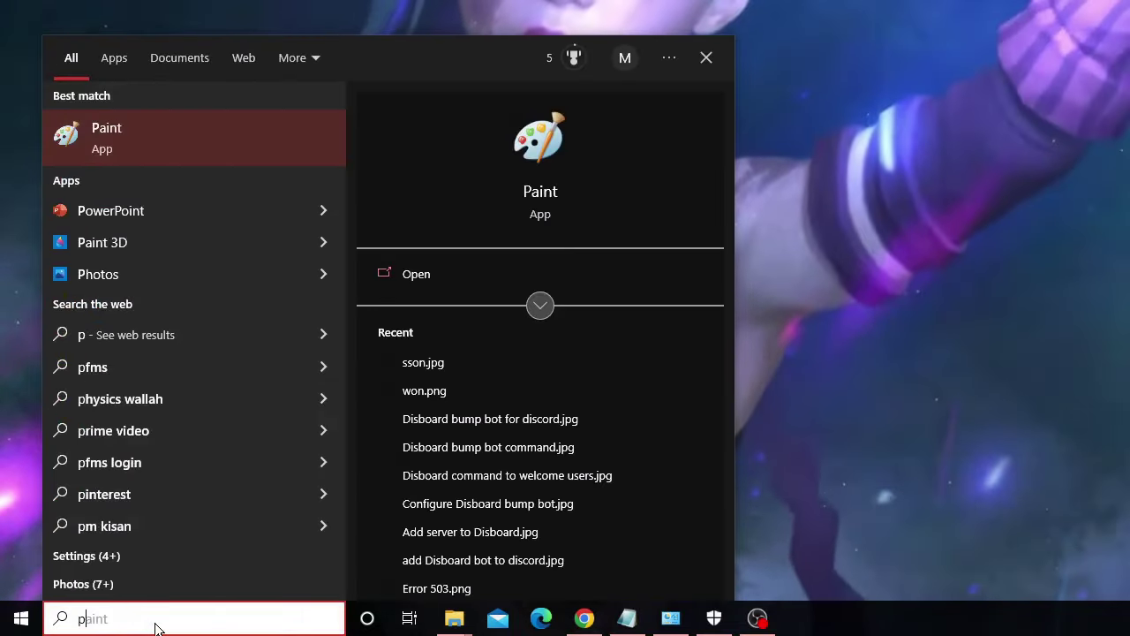
type("owerc")
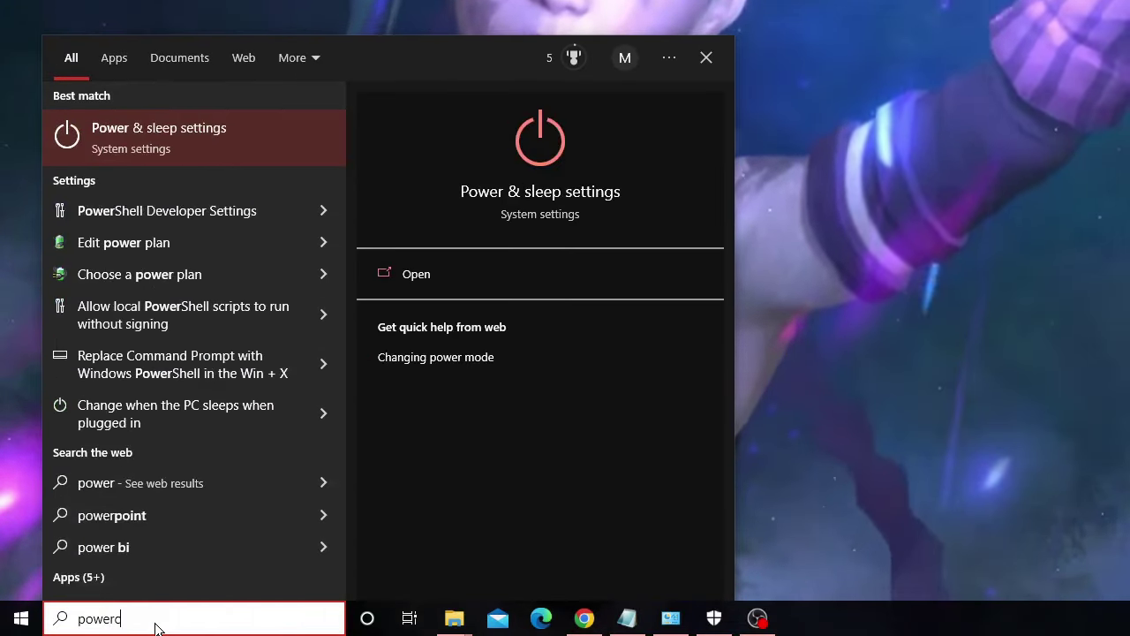
type("fg.cpl")
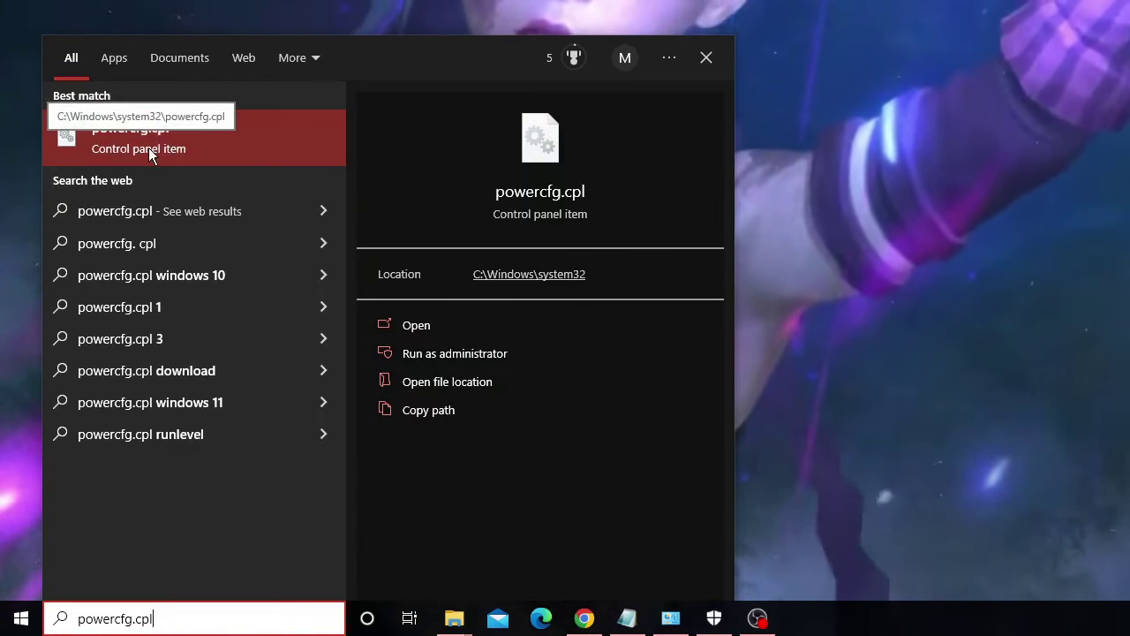
left_click(148, 148)
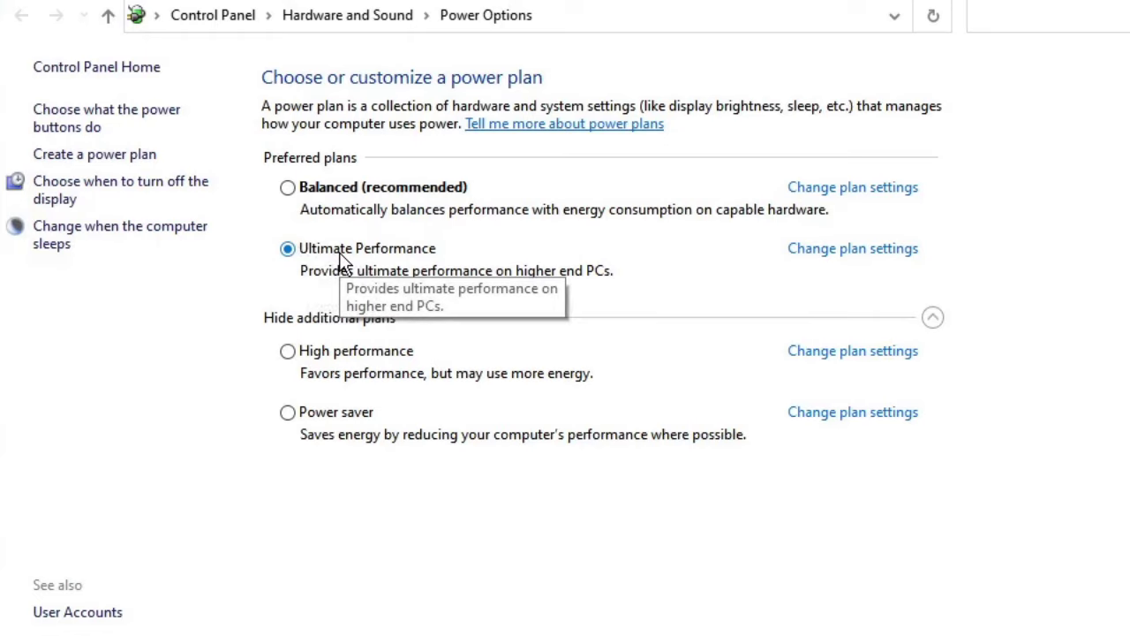
Step: Open the advanced power settings of the Ultimate Performance plan and move the dialog fully into view
left_click(868, 251)
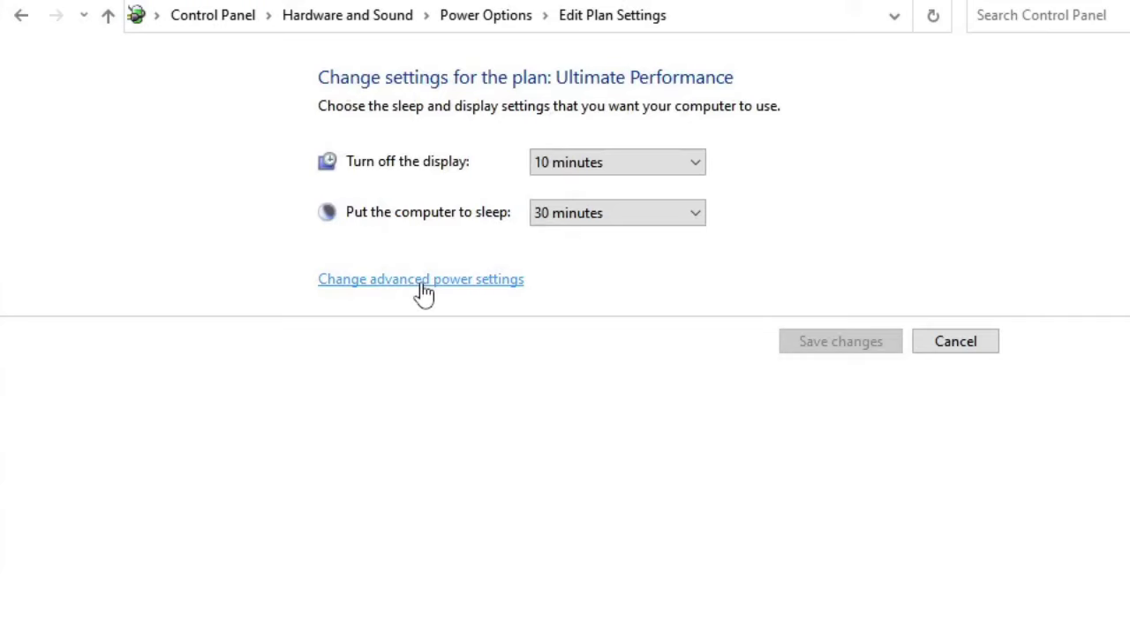
left_click(463, 282)
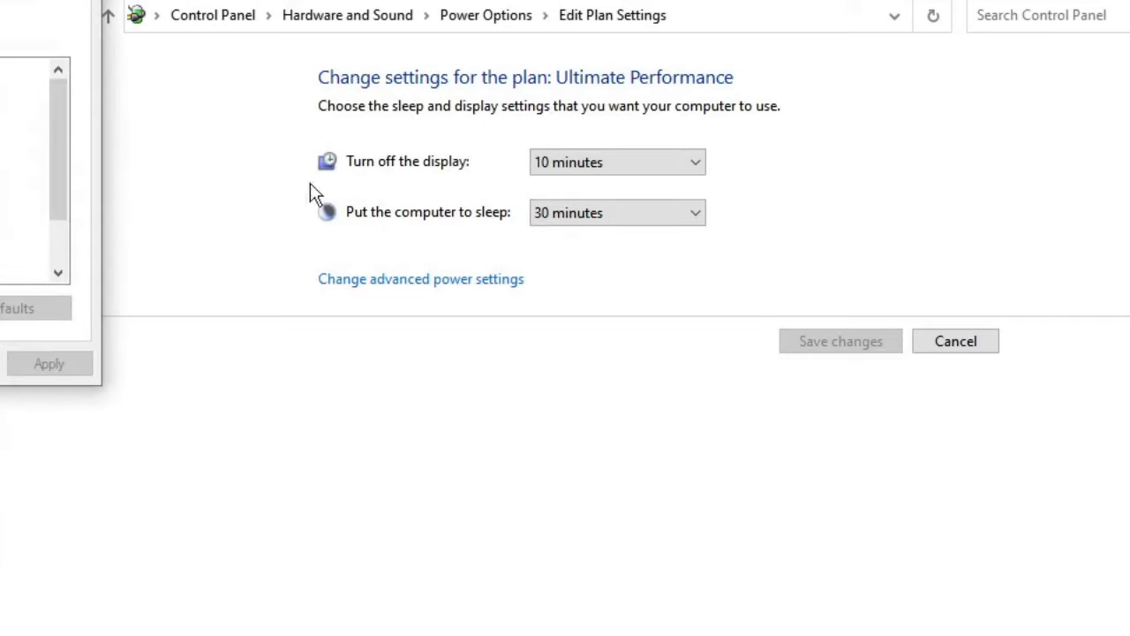
left_click_drag(5, 8, 631, 18)
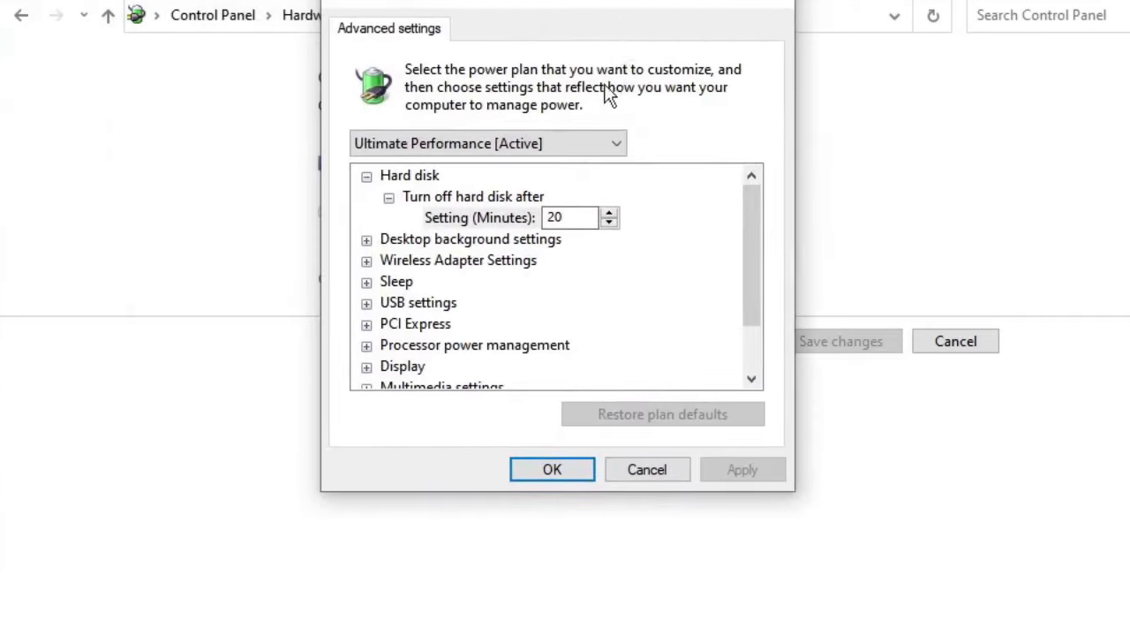
Step: Set PCI Express Link State Power Management to Off, apply it, and close the power plan windows
left_click(366, 325)
scroll(474, 323, "down", 1)
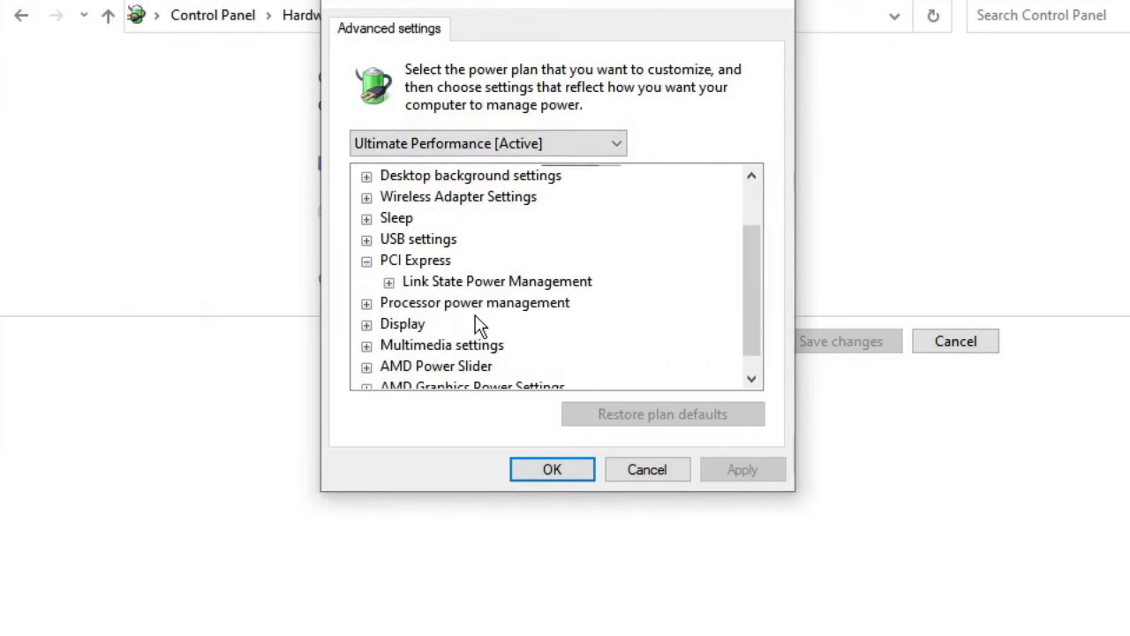
left_click(389, 283)
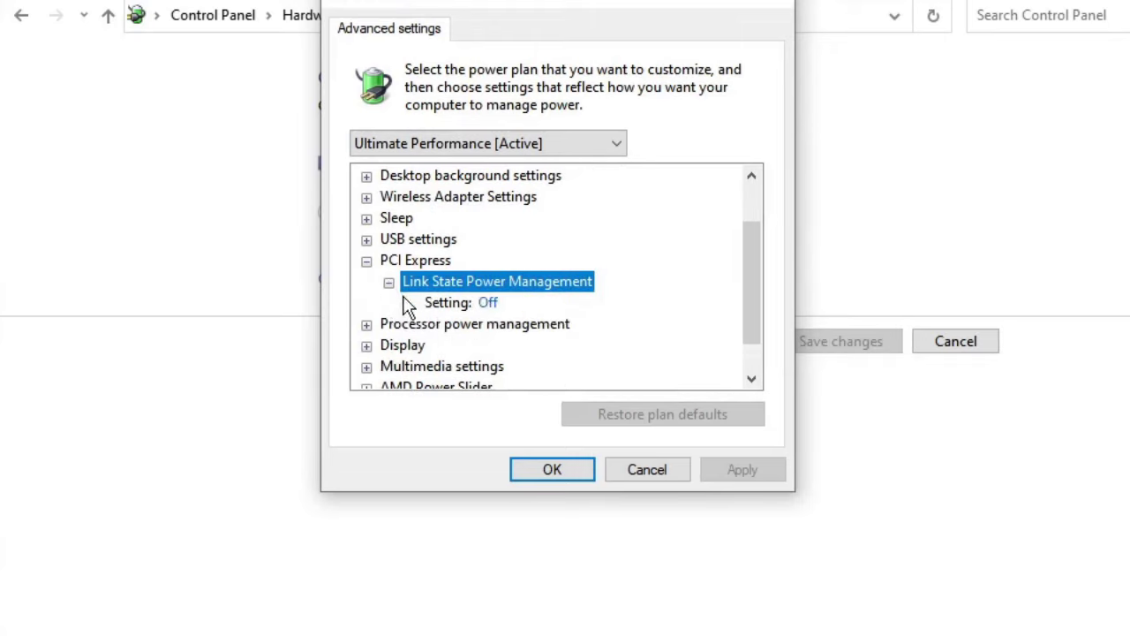
left_click(446, 308)
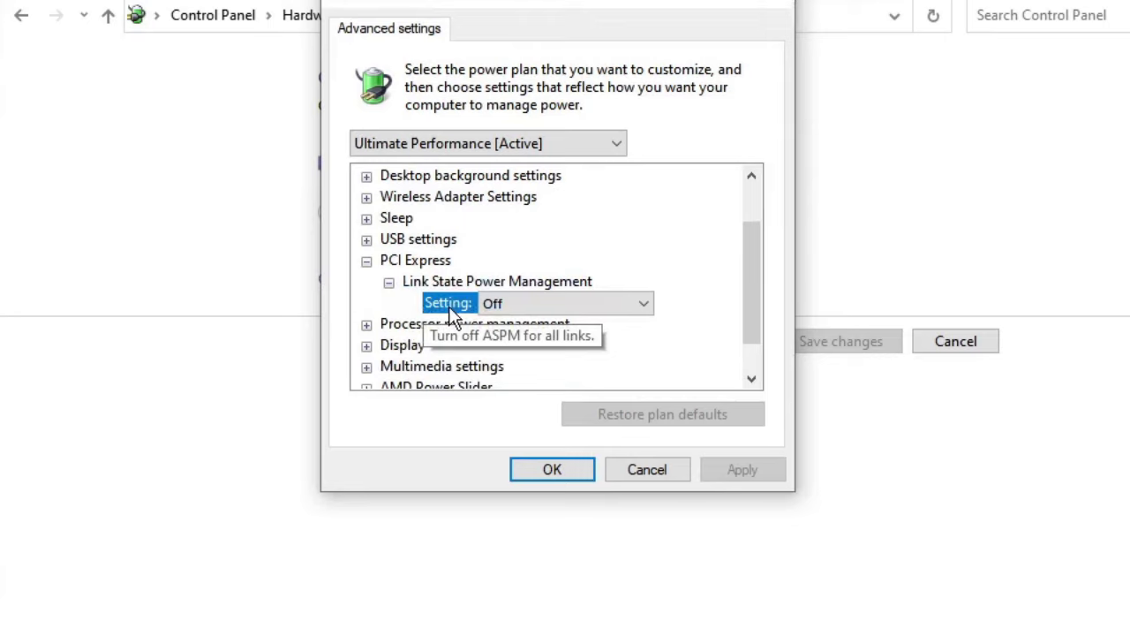
left_click(512, 304)
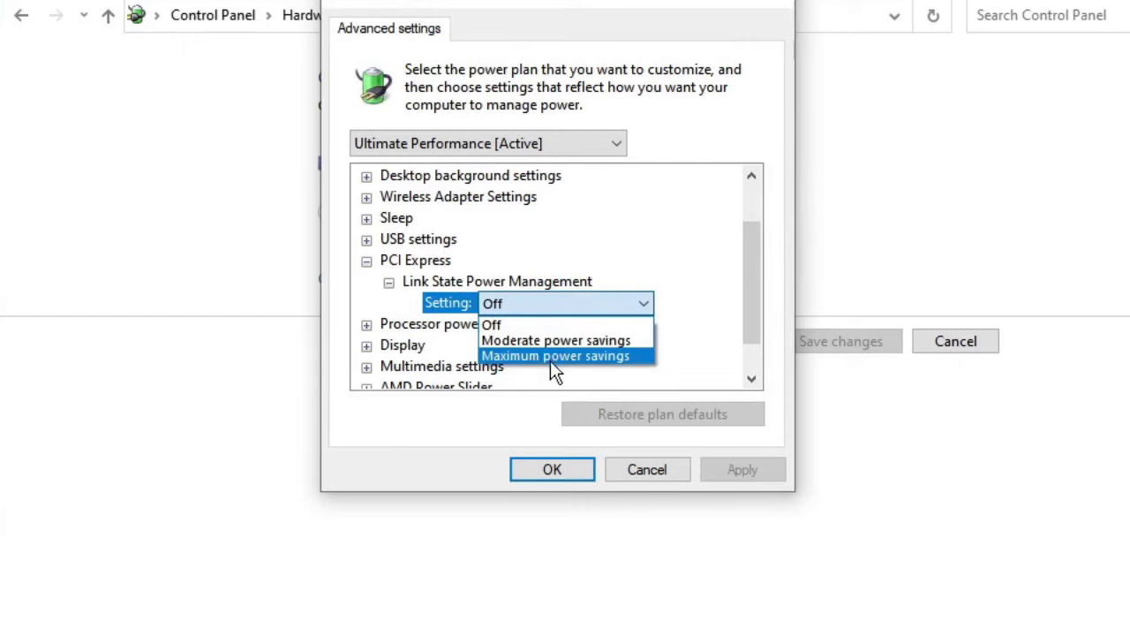
left_click(516, 324)
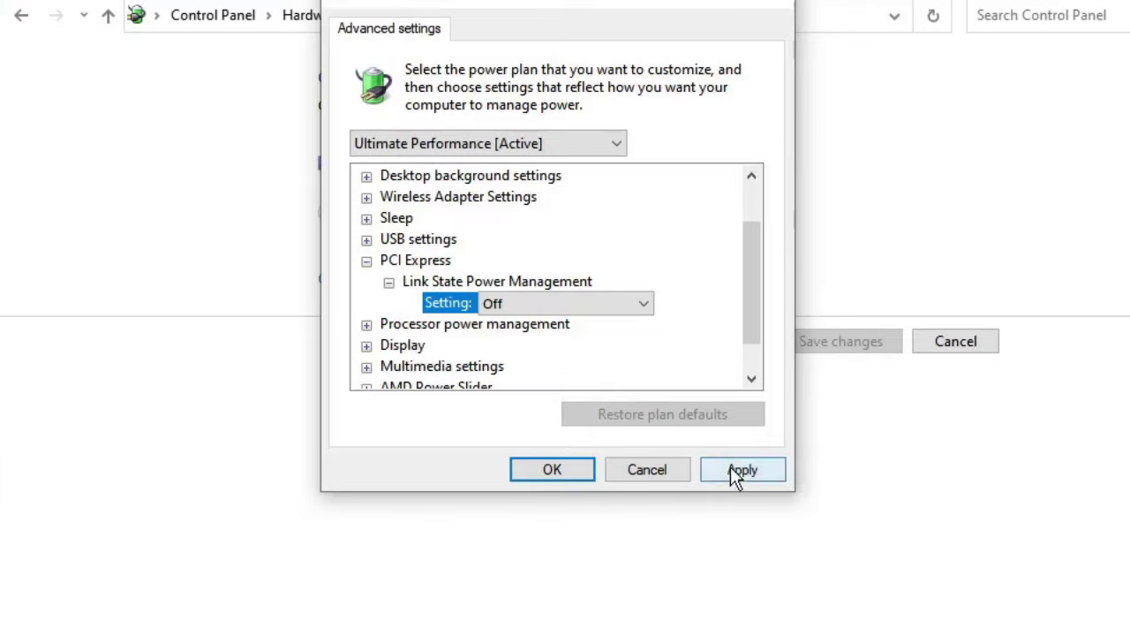
left_click(740, 470)
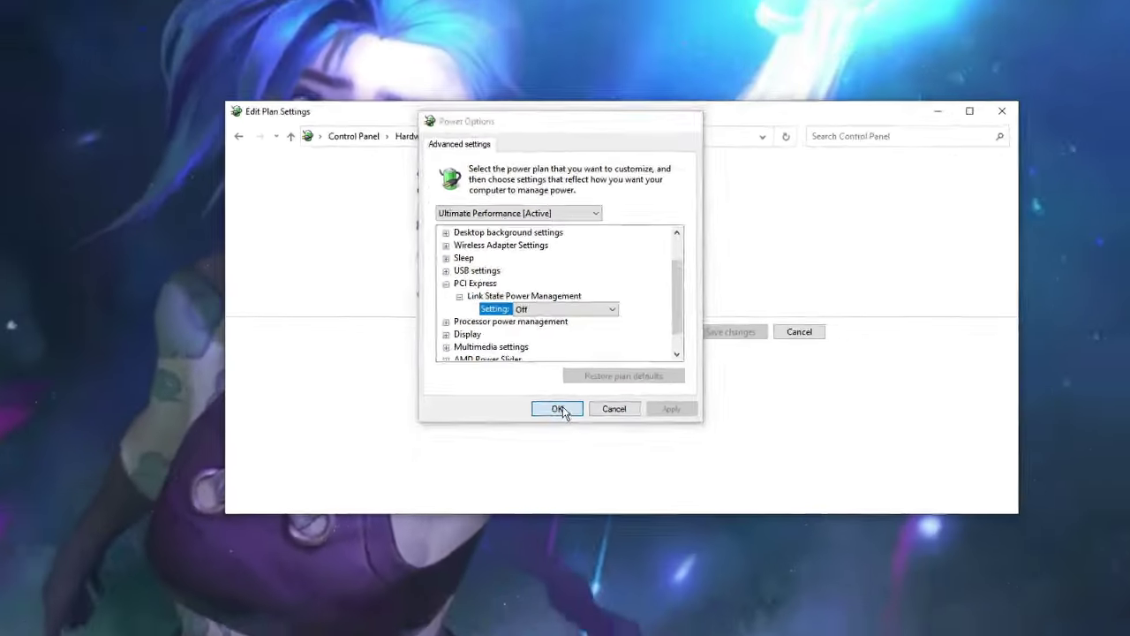
left_click(552, 469)
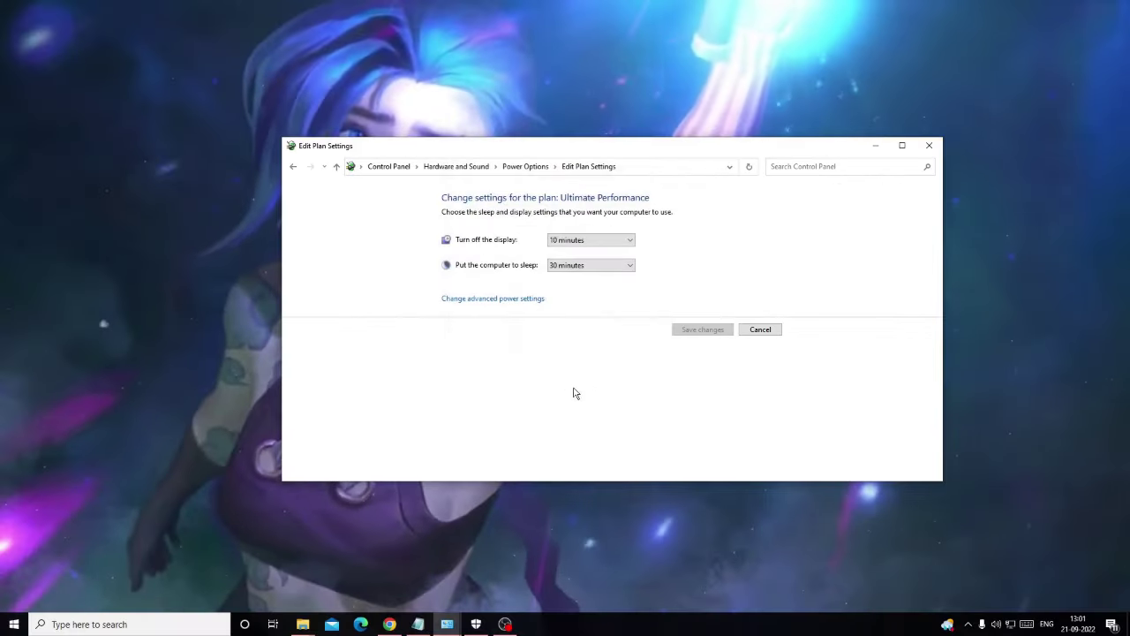
left_click(932, 147)
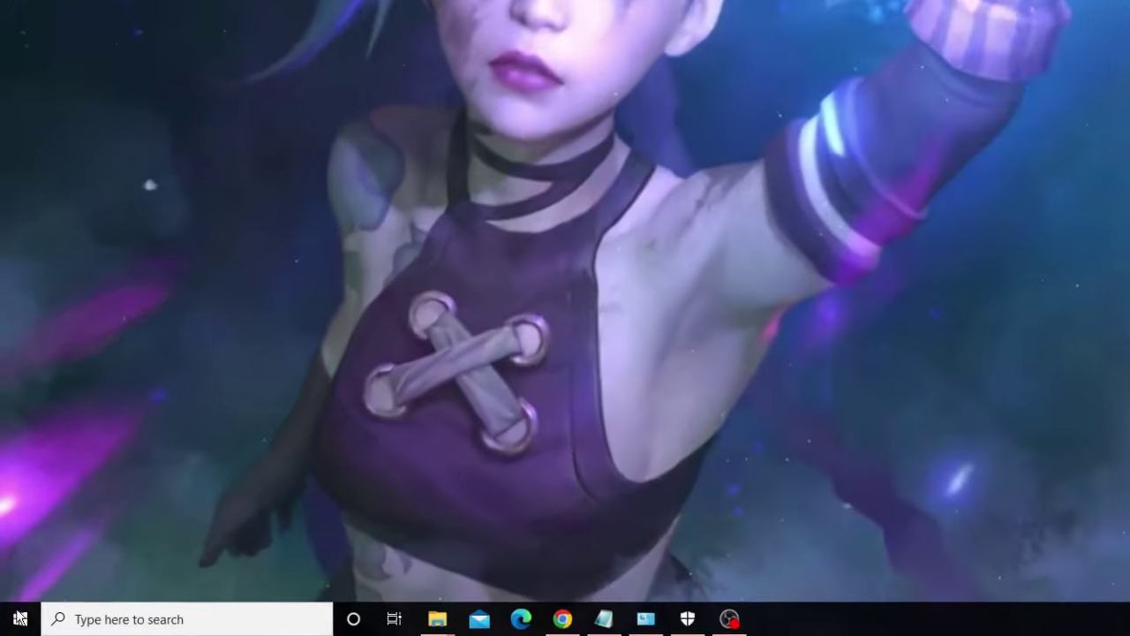
Step: Open Device Manager and expand the Display adapters category
right_click(19, 618)
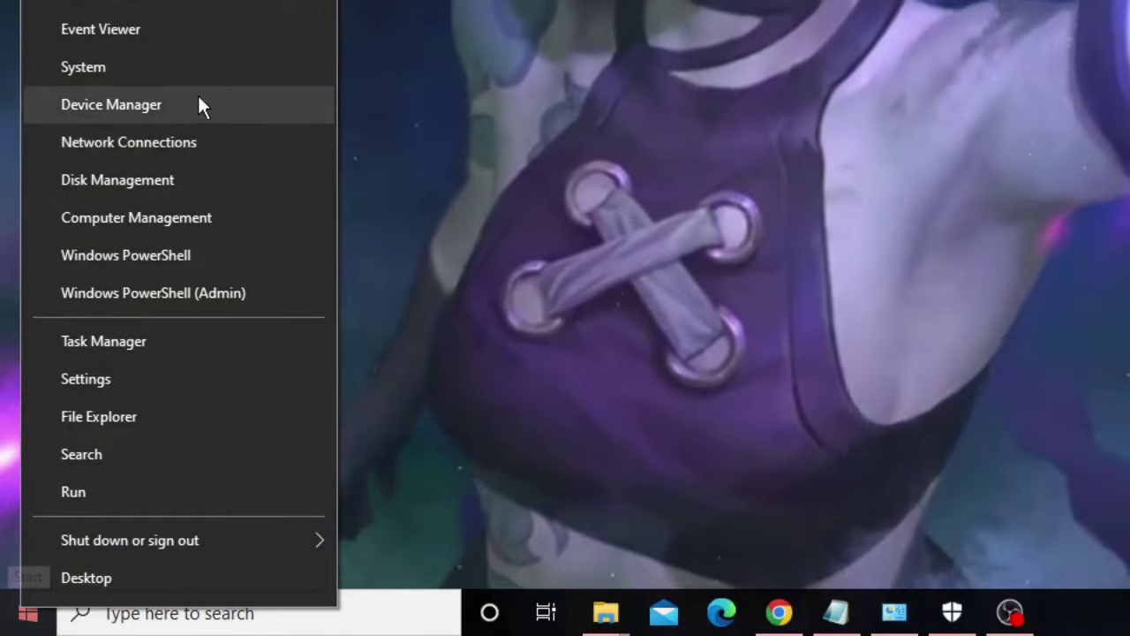
left_click(194, 104)
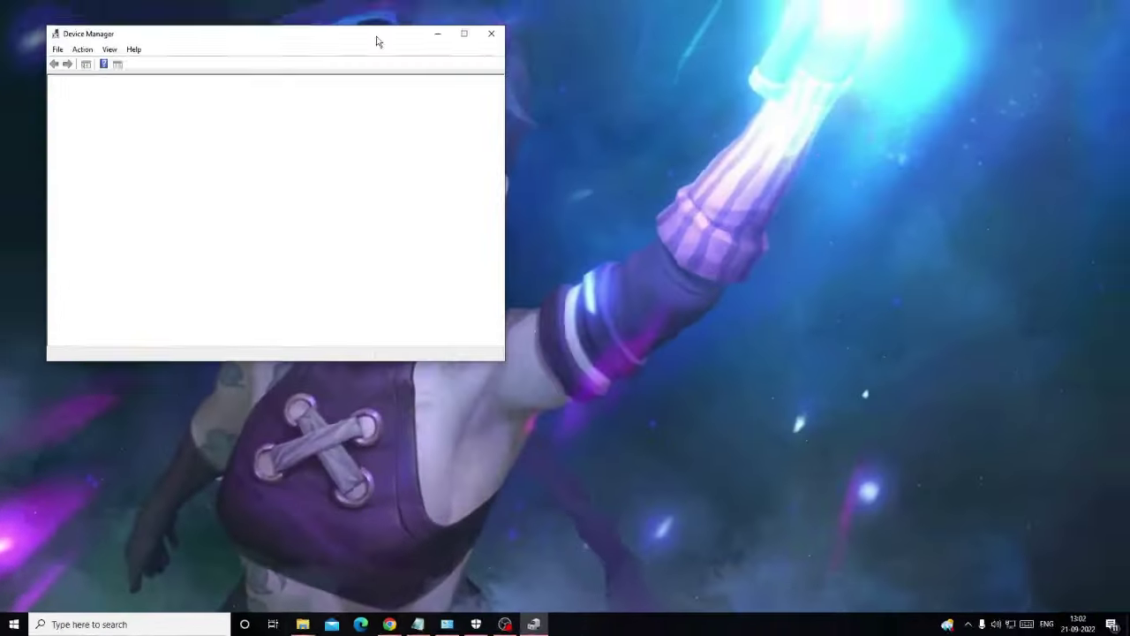
left_click_drag(379, 38, 909, 45)
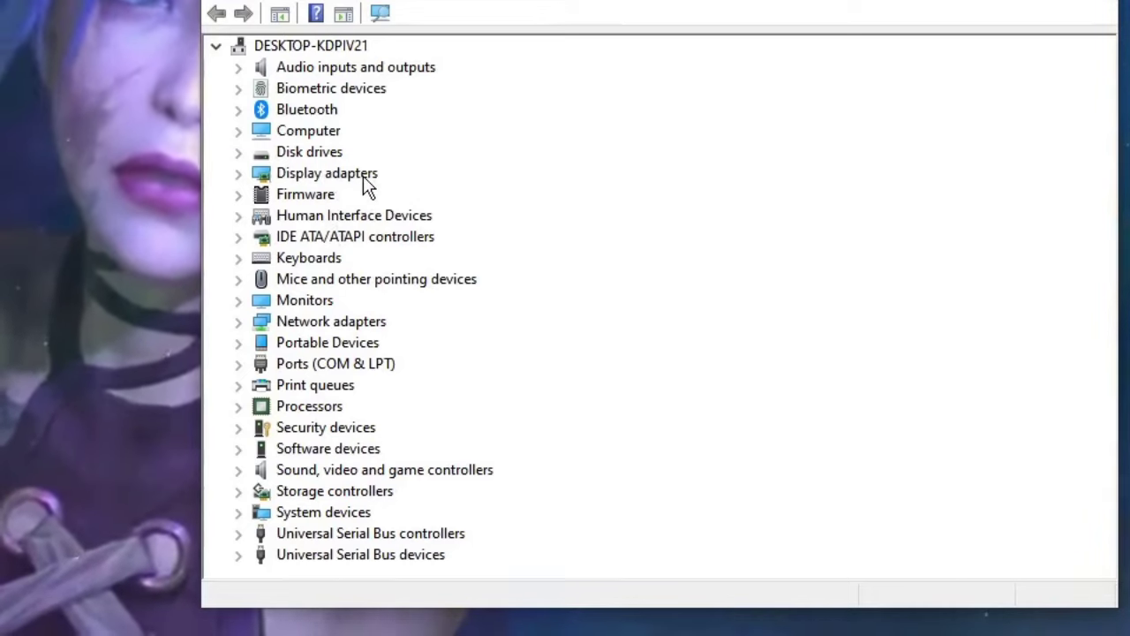
double_click(364, 176)
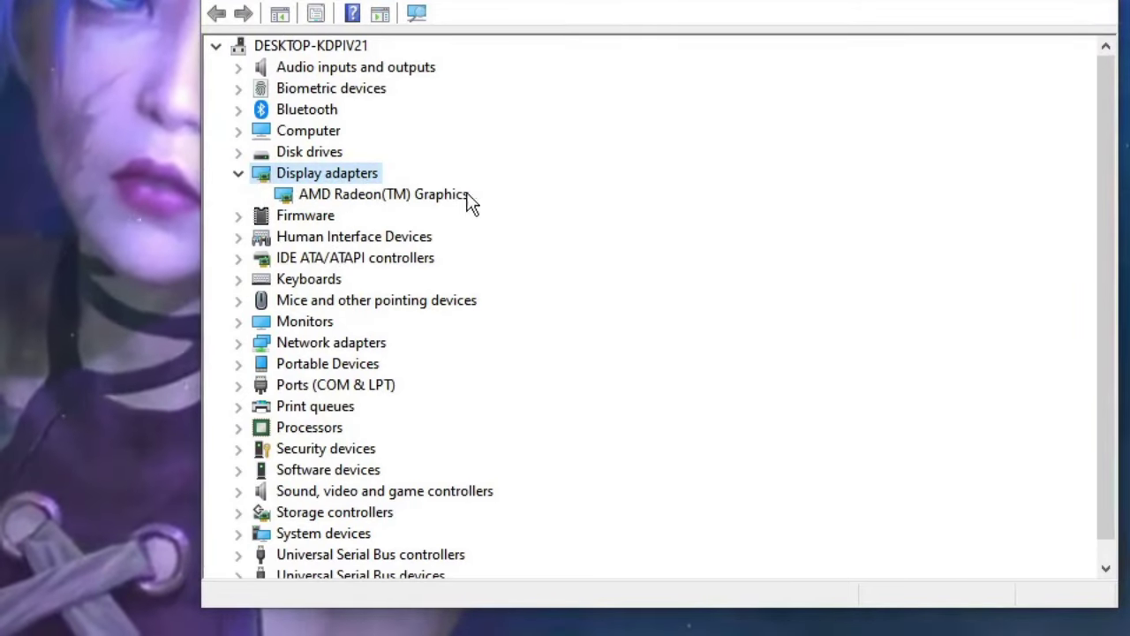
Step: View the driver update search options for the AMD Radeon(TM) Graphics adapter, closing the wizard without searching
left_click(375, 191)
right_click(384, 195)
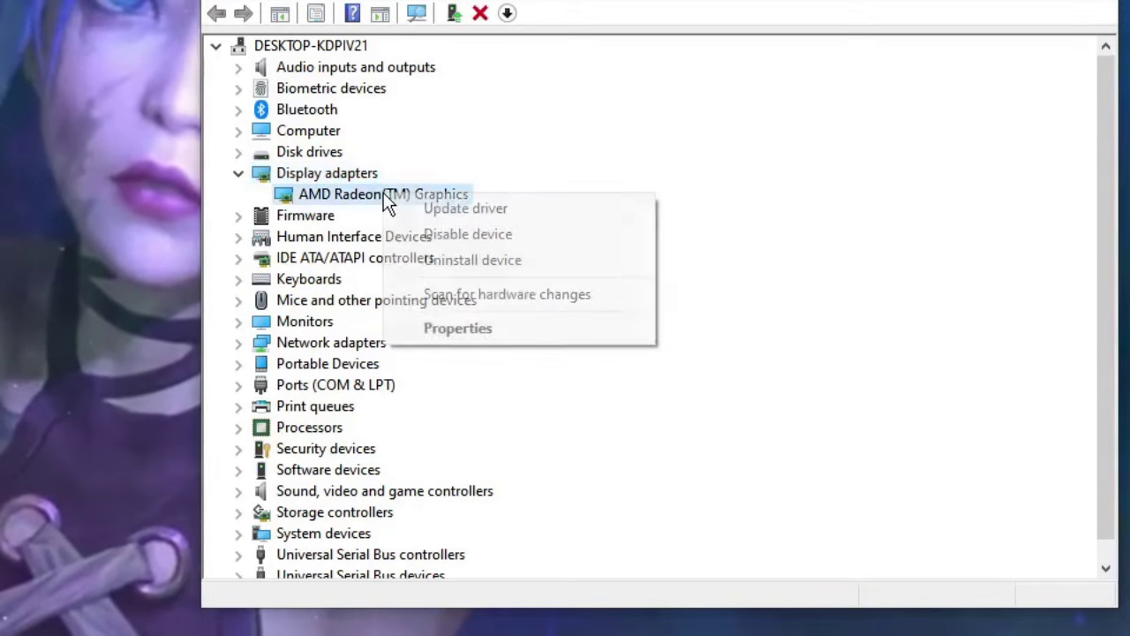
left_click(447, 204)
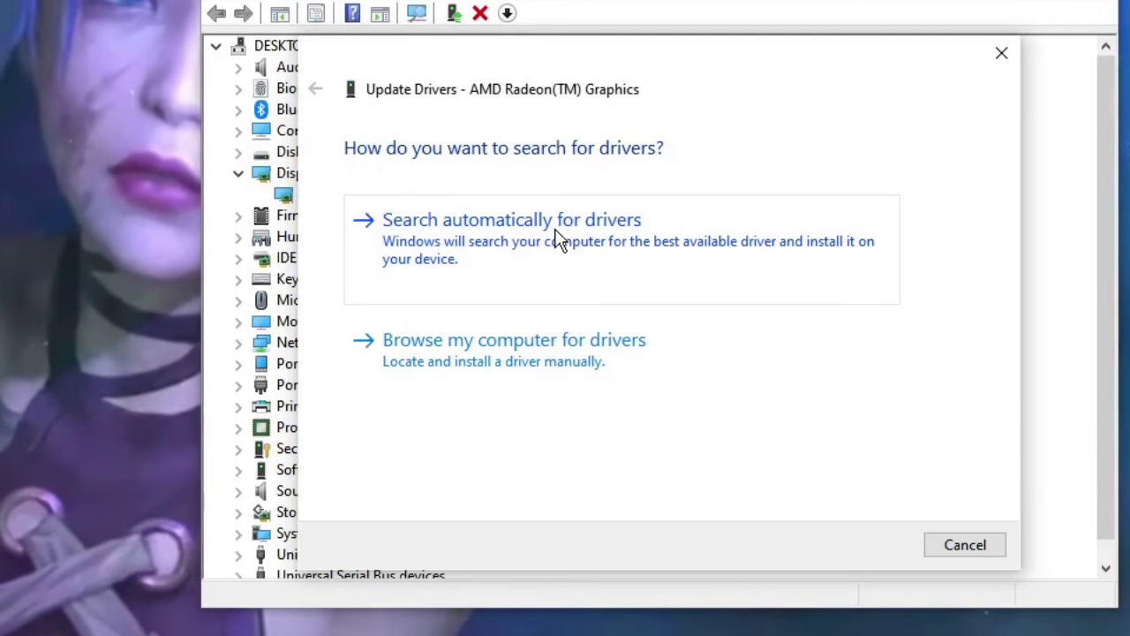
left_click(1004, 55)
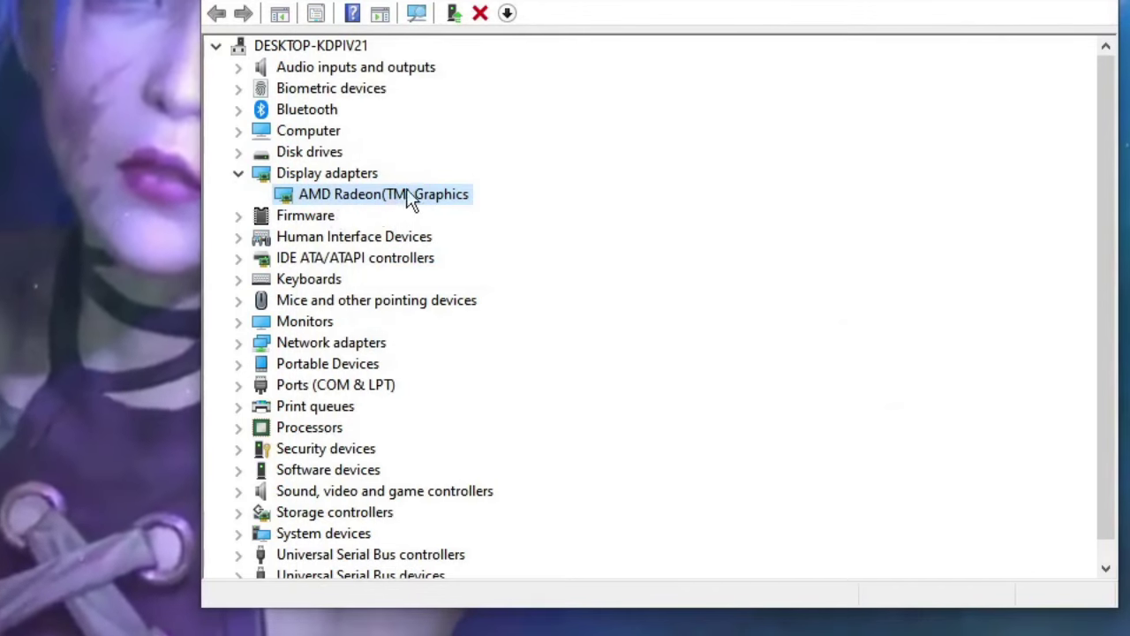
Step: Open the AMD Radeon(TM) Graphics properties and view the driver information and management options
right_click(423, 196)
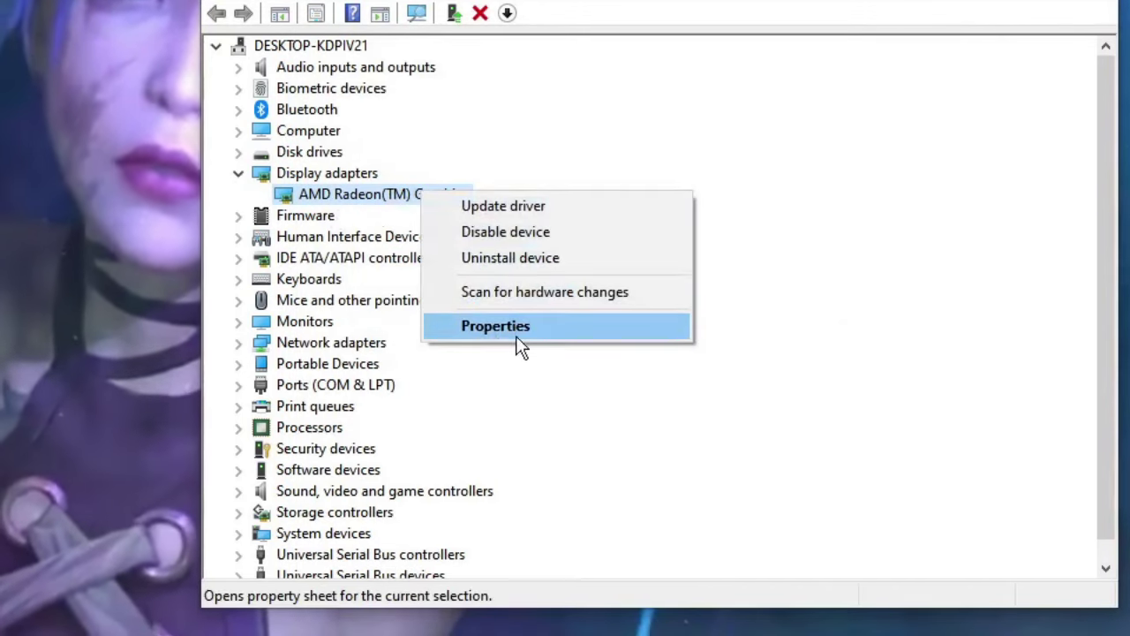
left_click(517, 332)
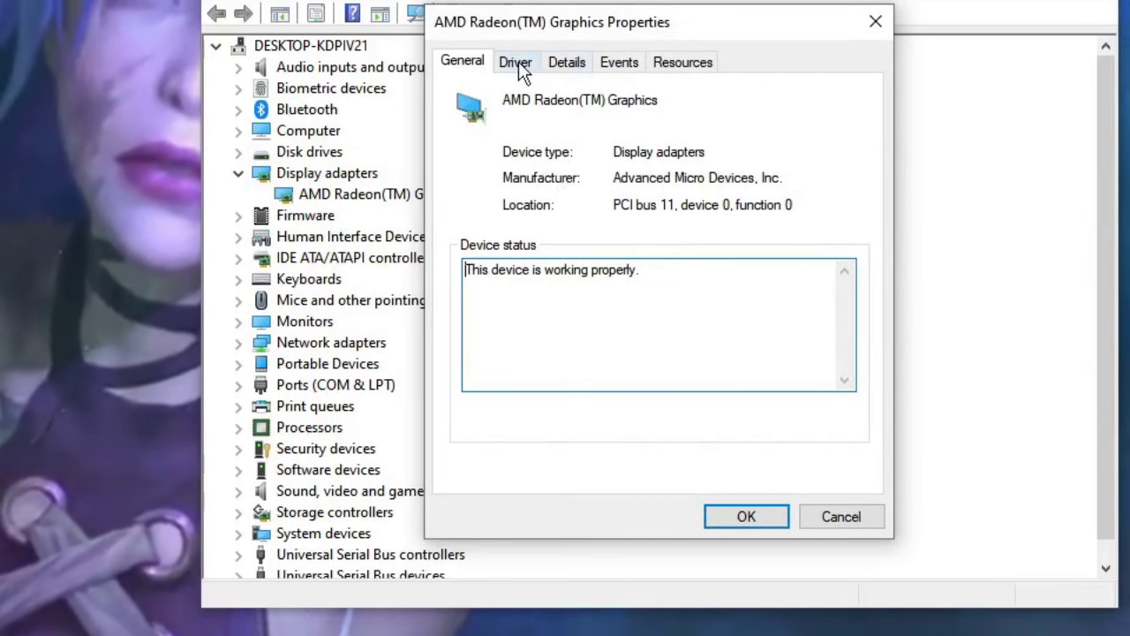
left_click(519, 67)
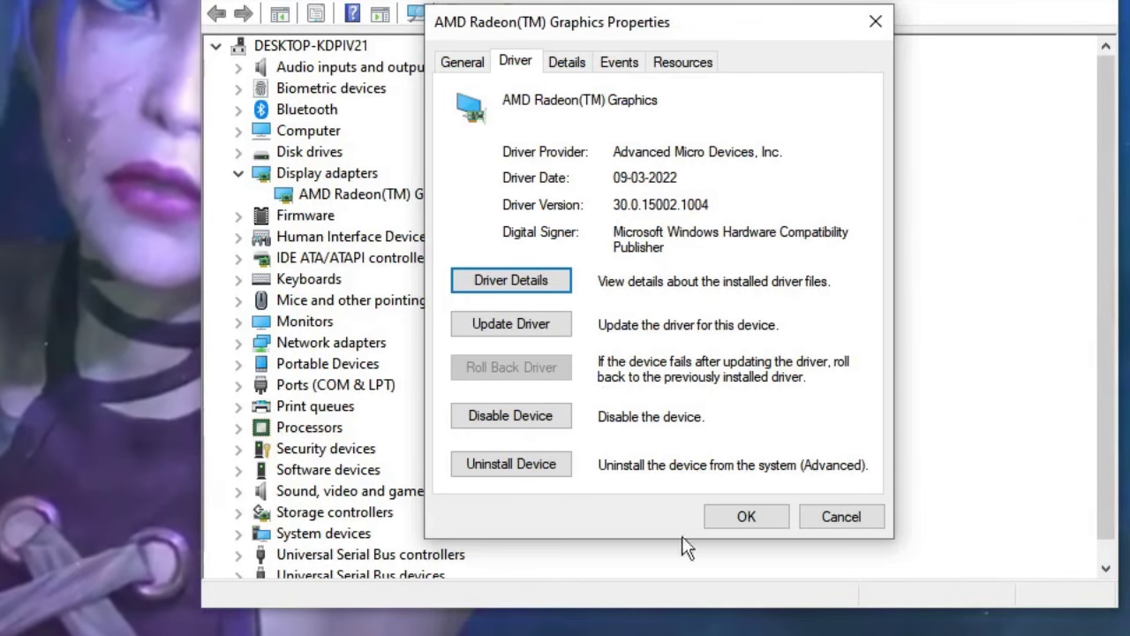
Step: View the uninstall options for the AMD Radeon(TM) Graphics adapter, cancel the uninstallation, and close Device Manager
left_click(772, 514)
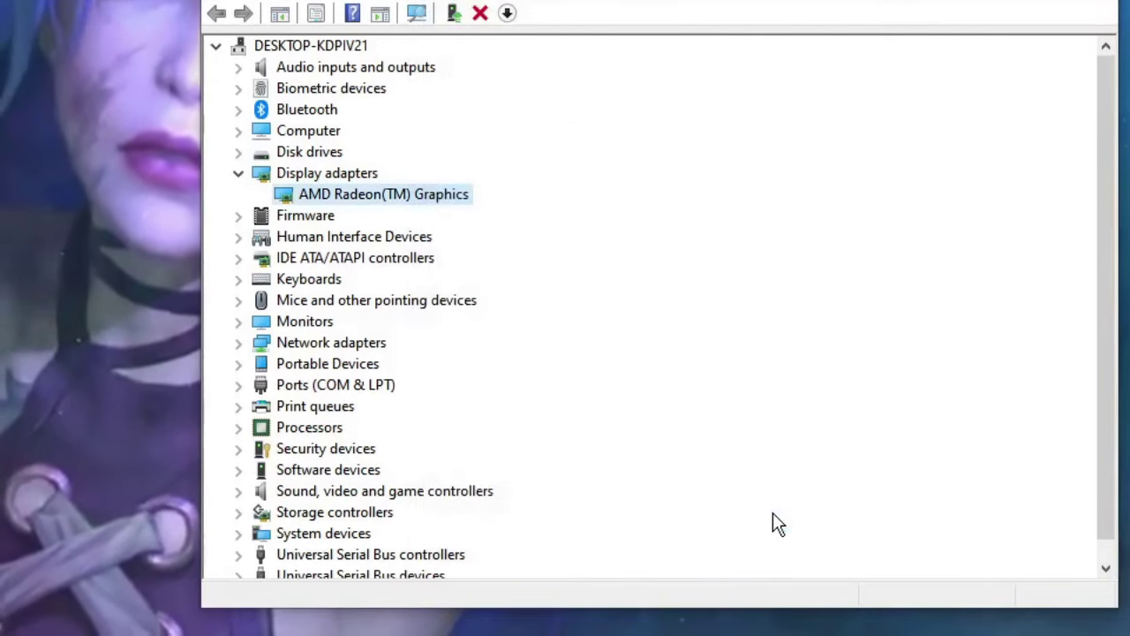
right_click(430, 191)
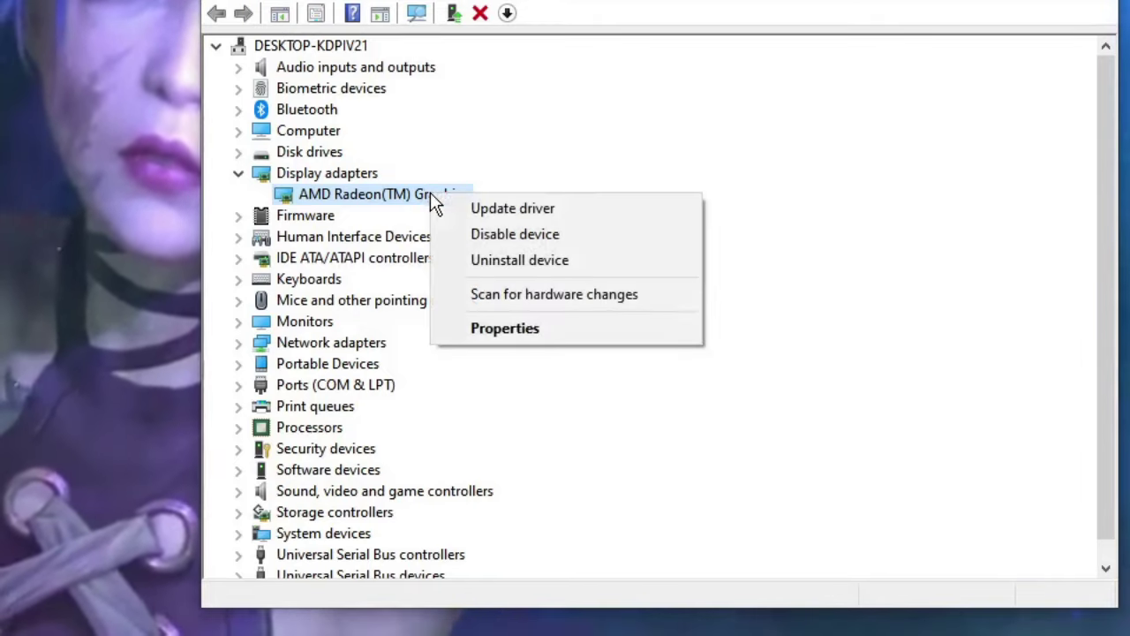
left_click(543, 260)
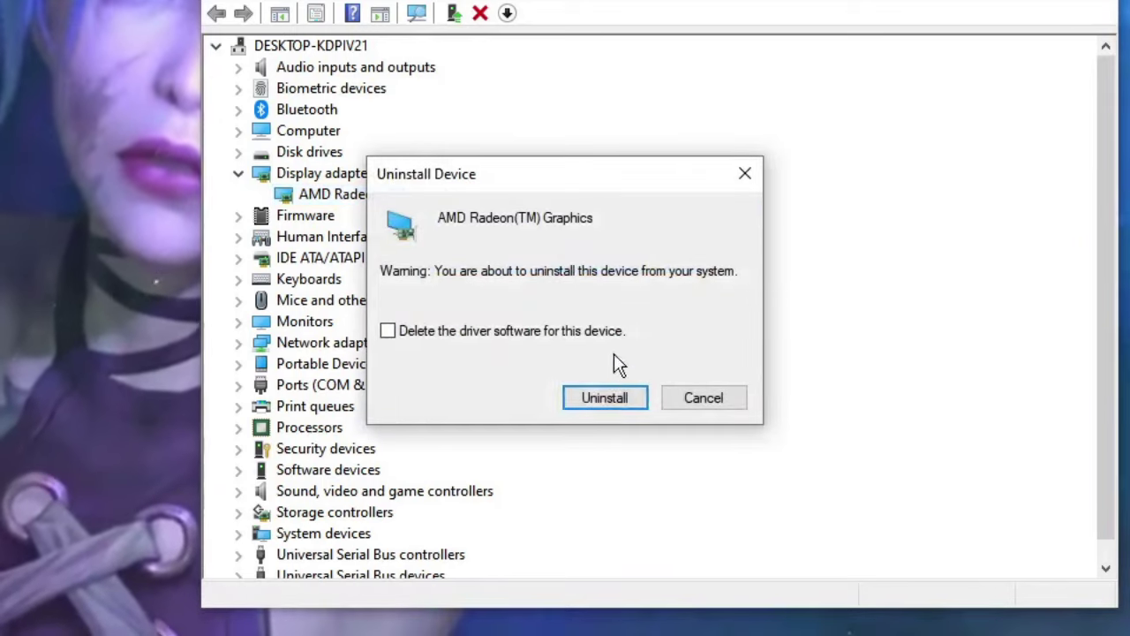
left_click(699, 397)
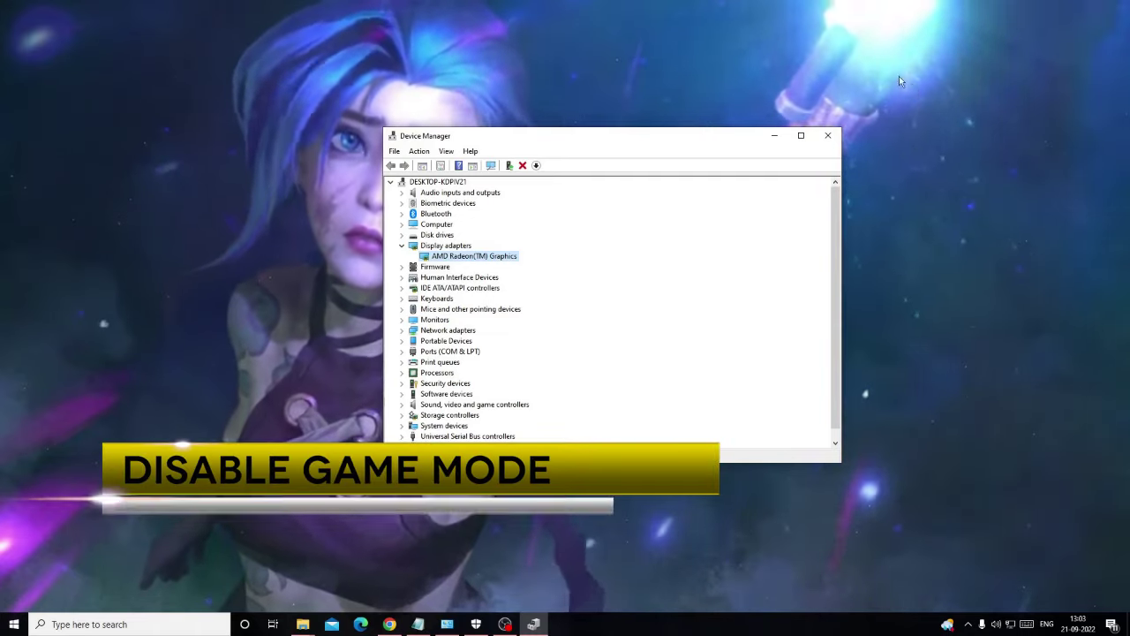
left_click(828, 133)
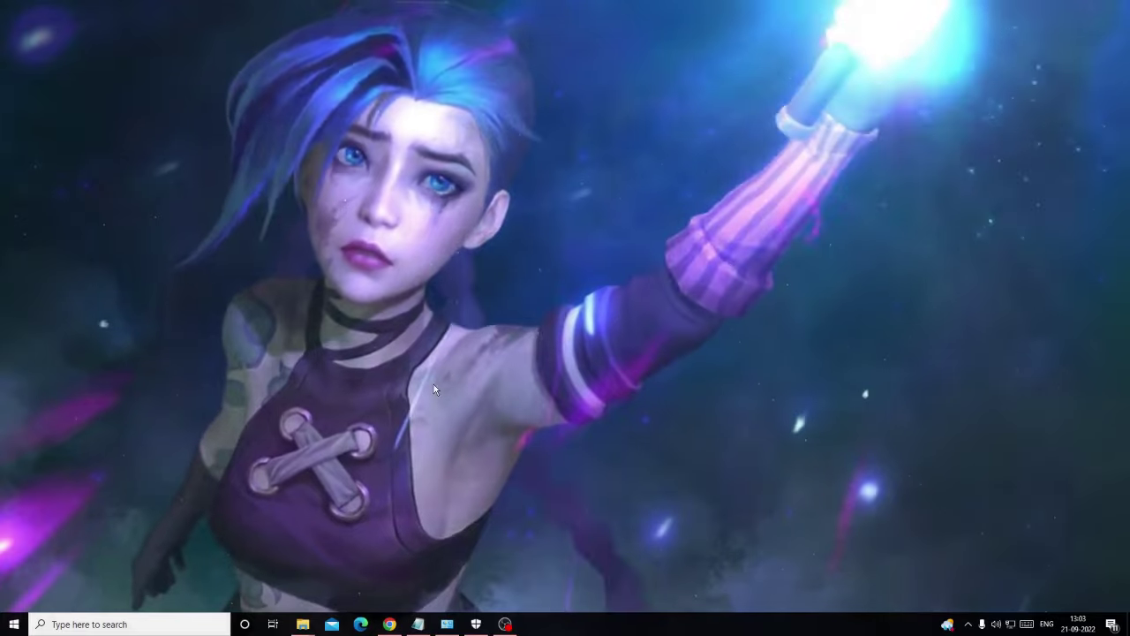
Step: Open the Windows Game Mode settings, make sure Game Mode is set to Off, and close Settings
left_click(199, 623)
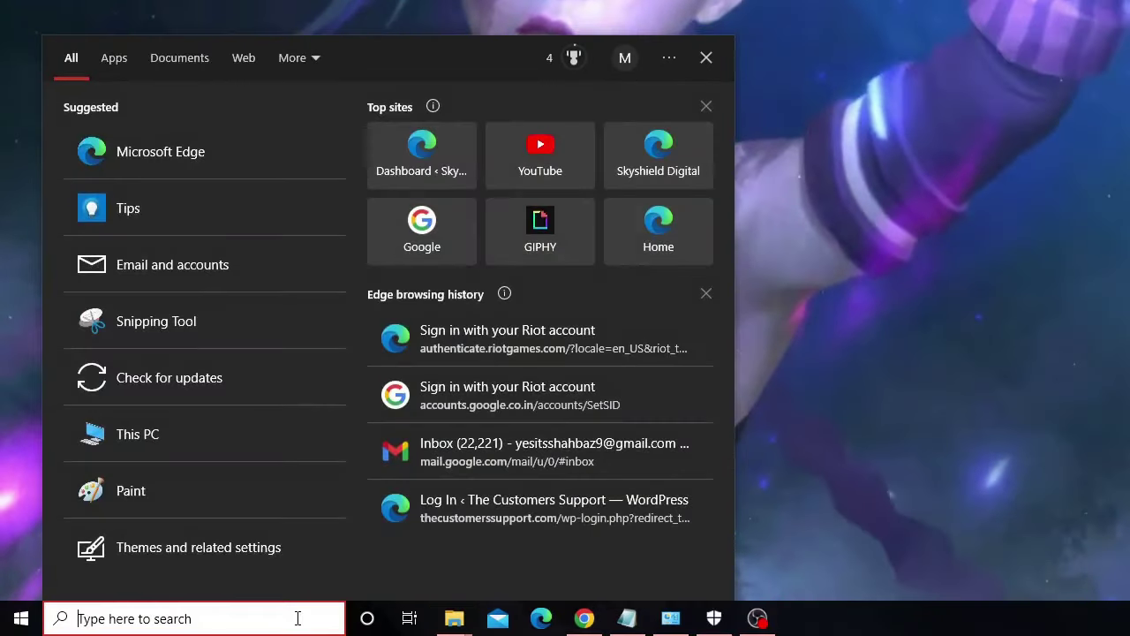
type("gaming")
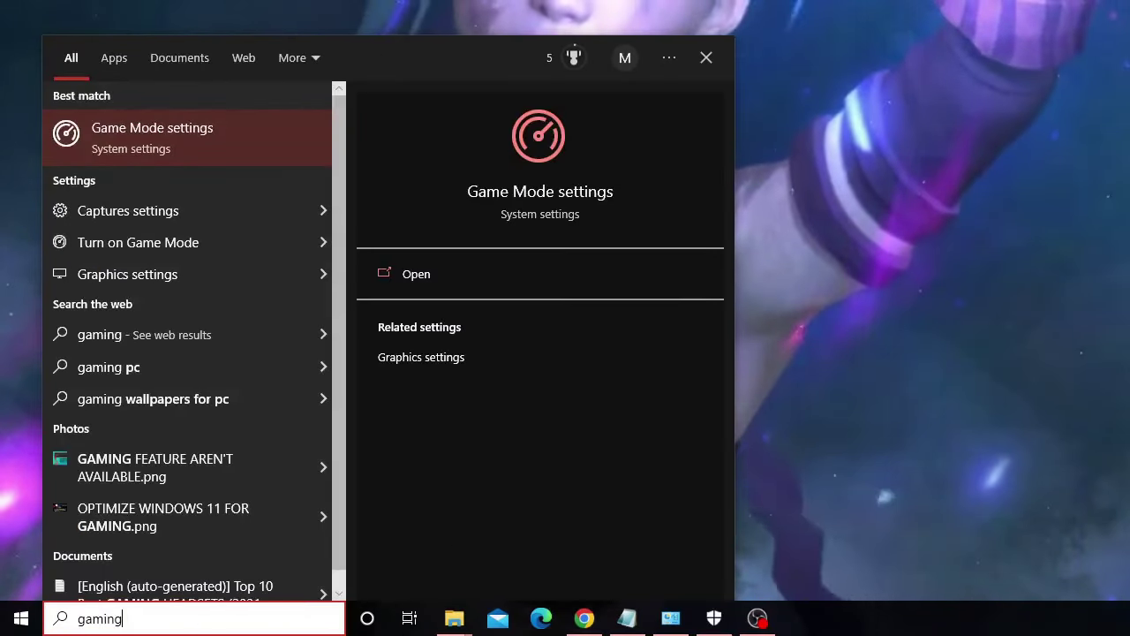
left_click(188, 137)
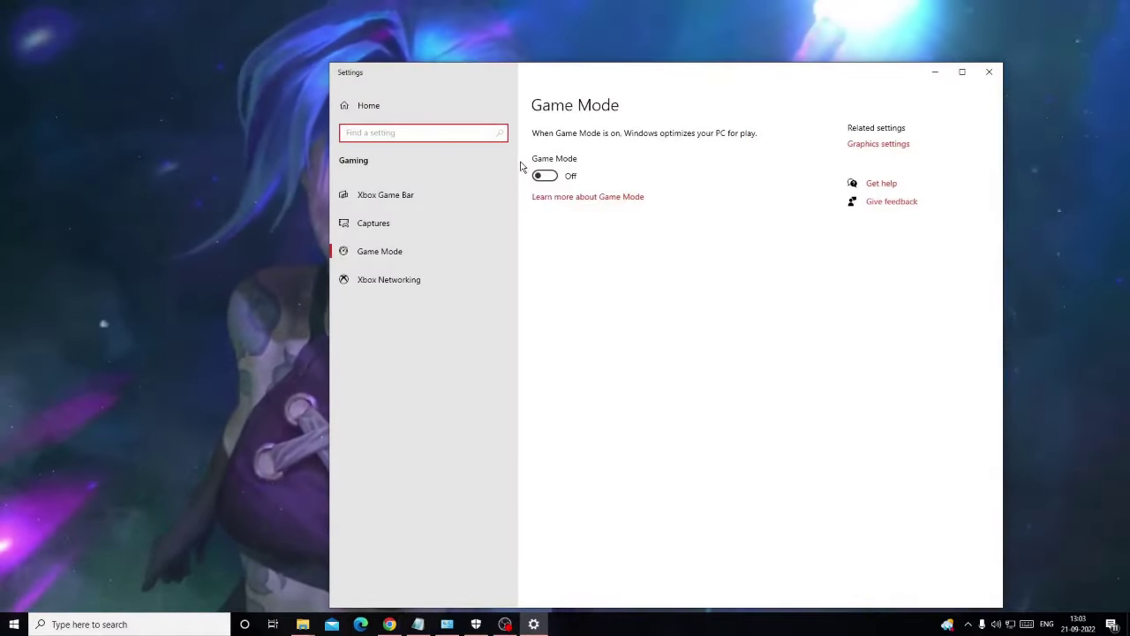
left_click(542, 178)
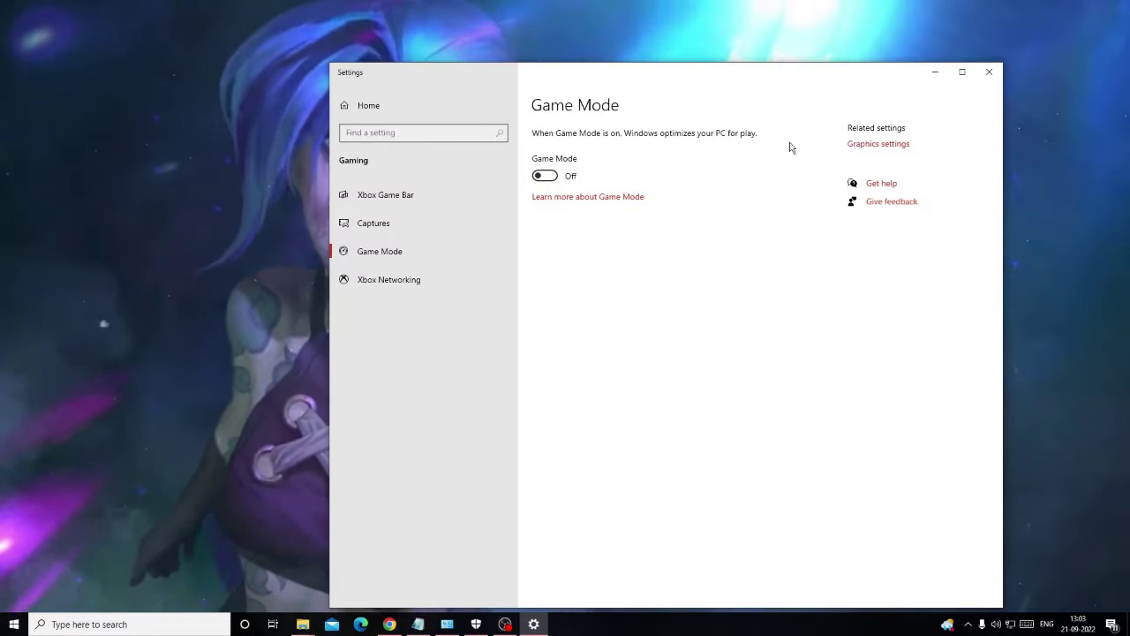
left_click(989, 72)
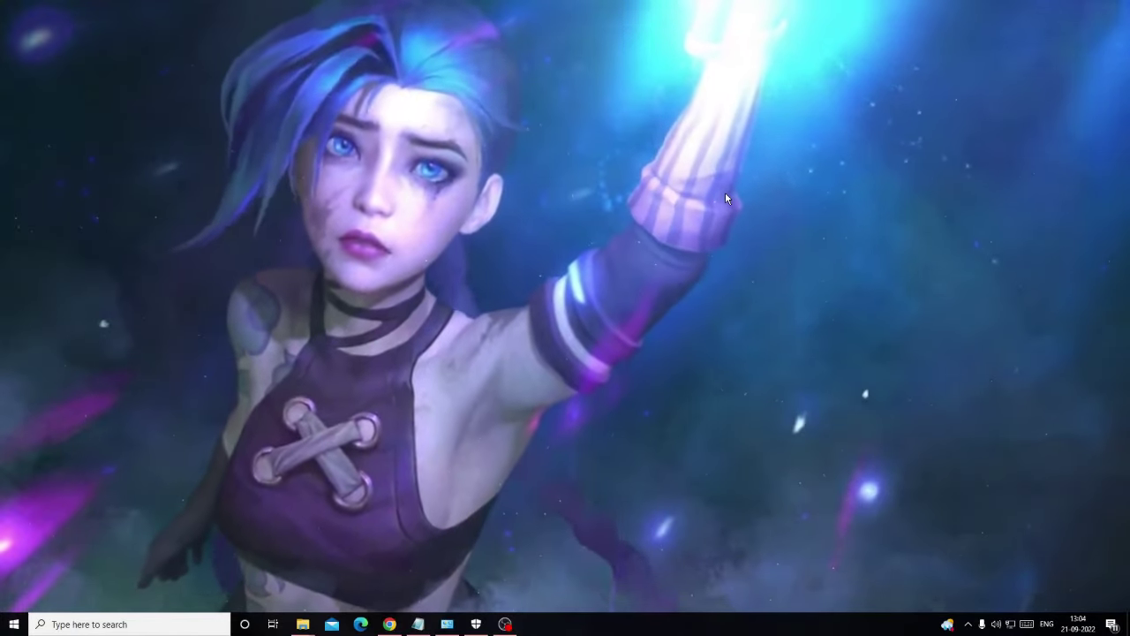
Step: Search Windows for the Services app and open it
left_click(132, 624)
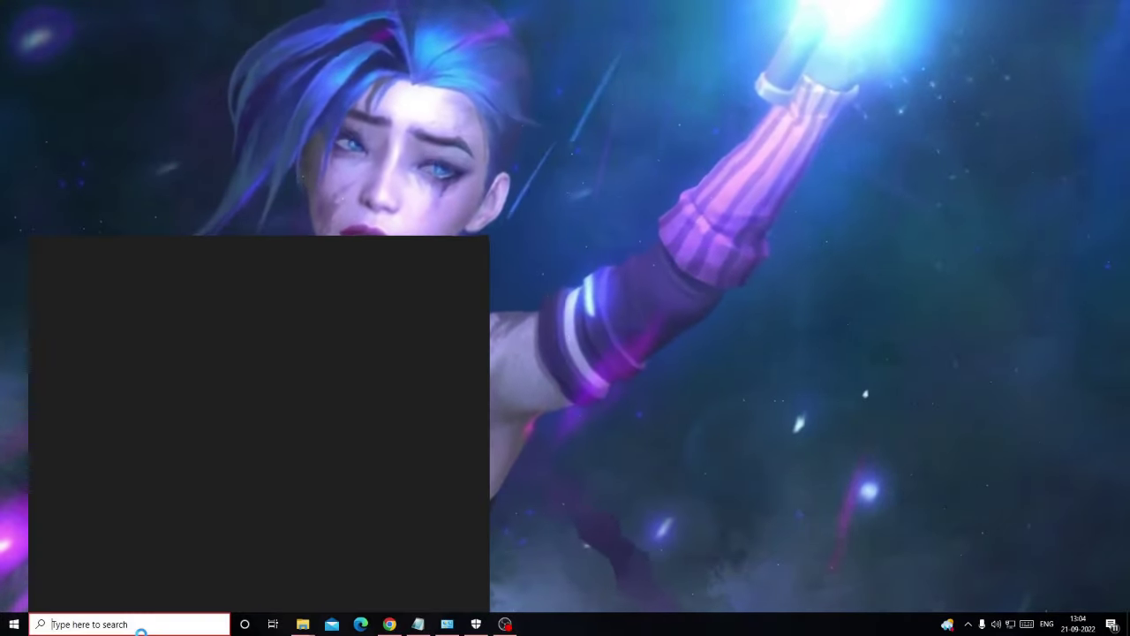
type("ser")
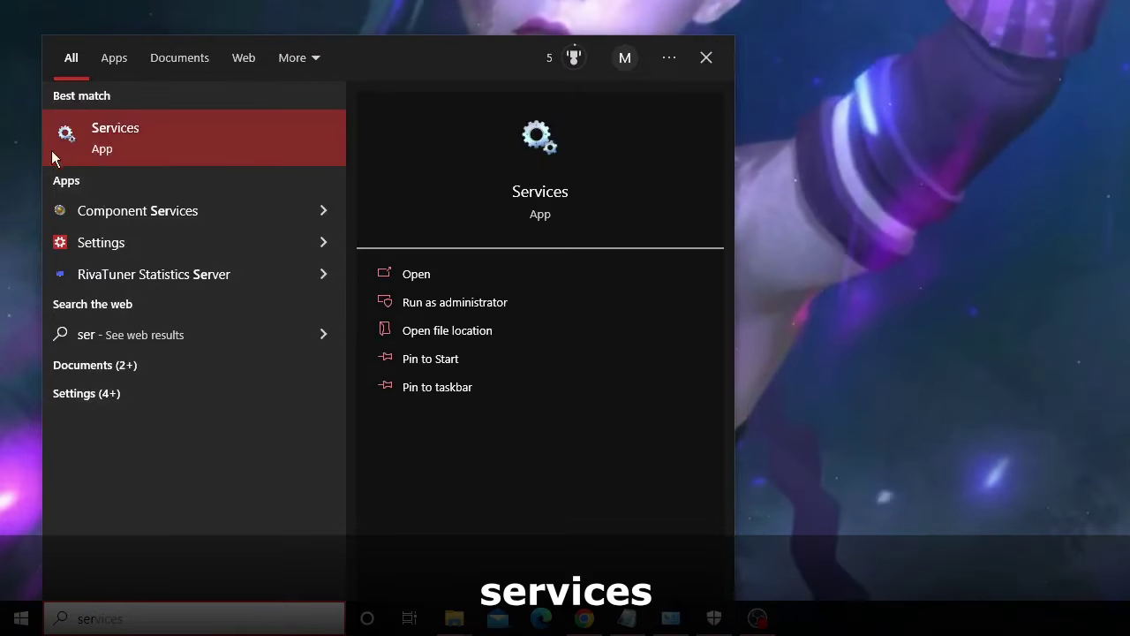
left_click(151, 137)
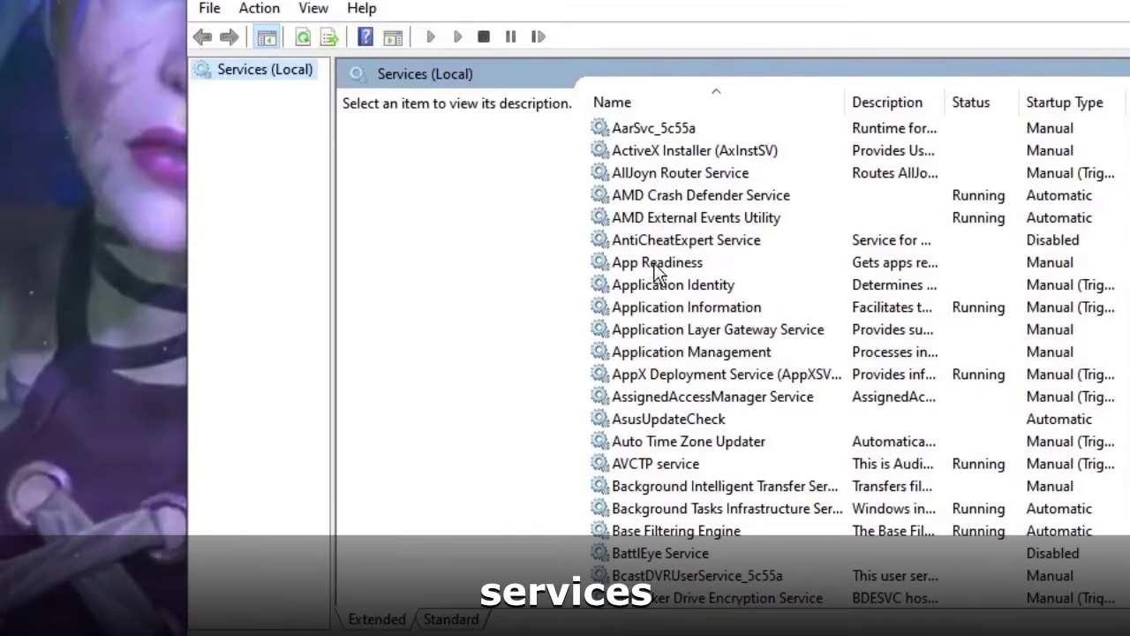
Step: View the general properties of the App Readiness service, including its startup type, and close the dialog
left_click(692, 368)
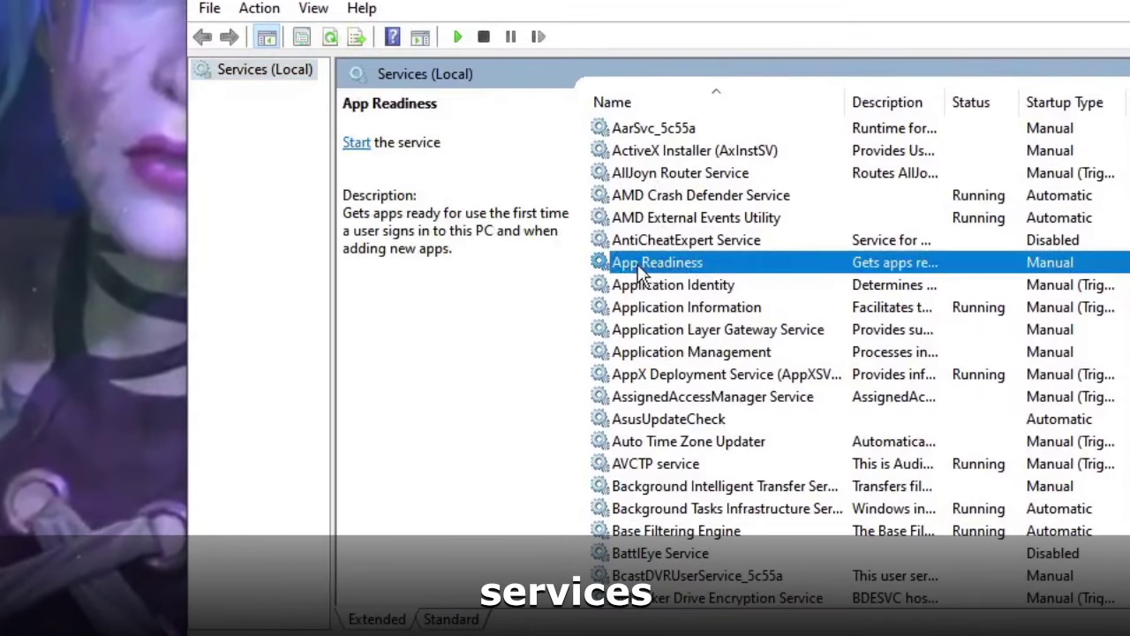
double_click(797, 270)
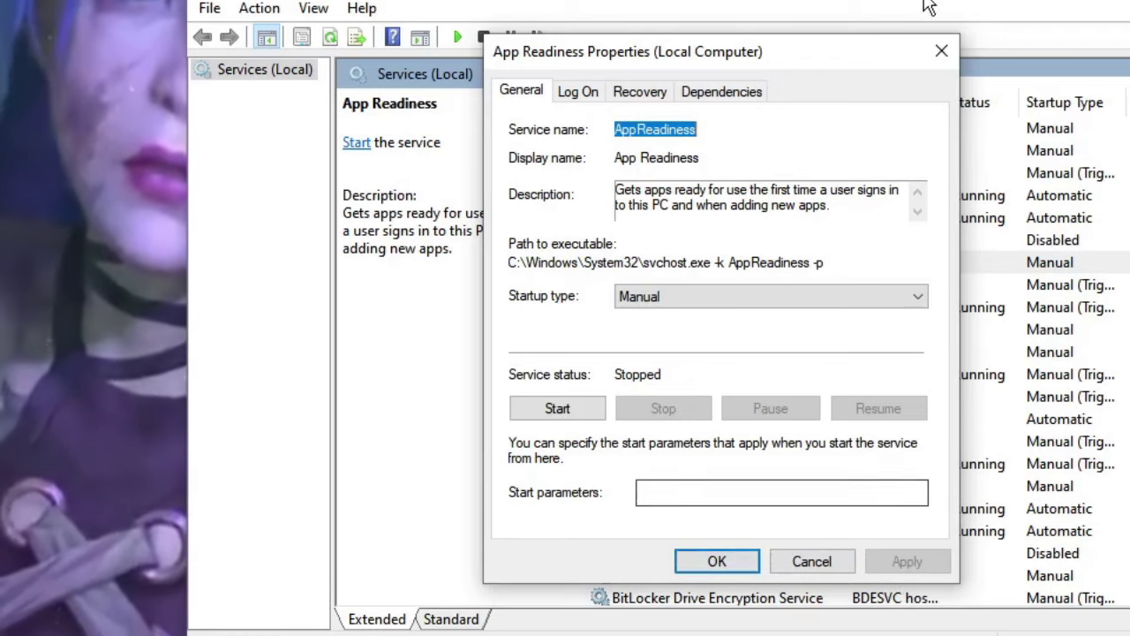
left_click(949, 61)
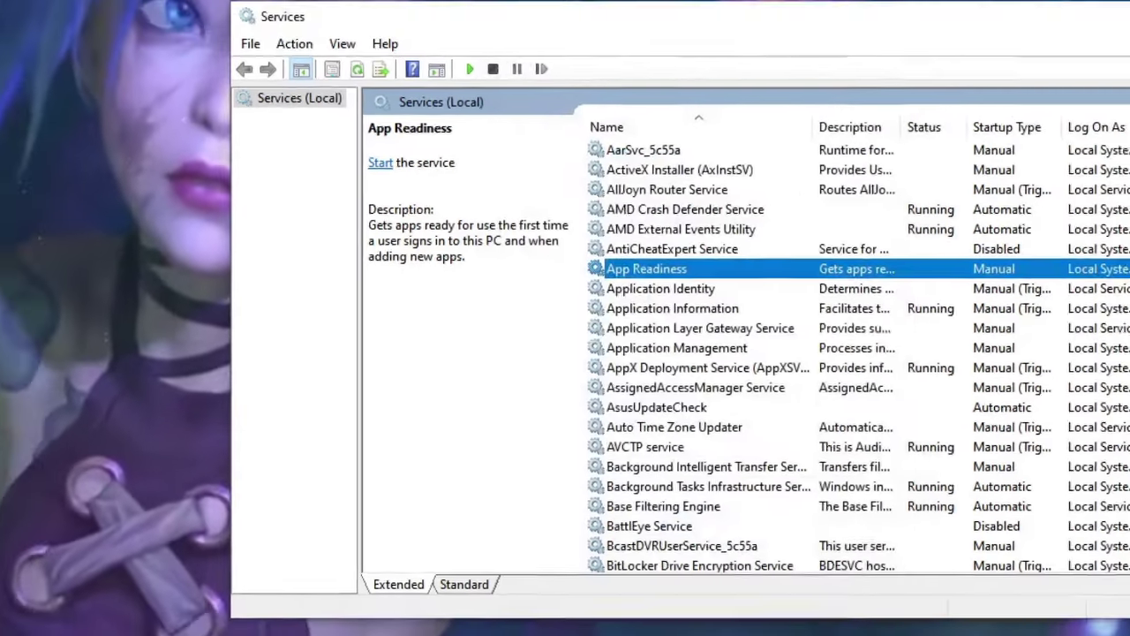